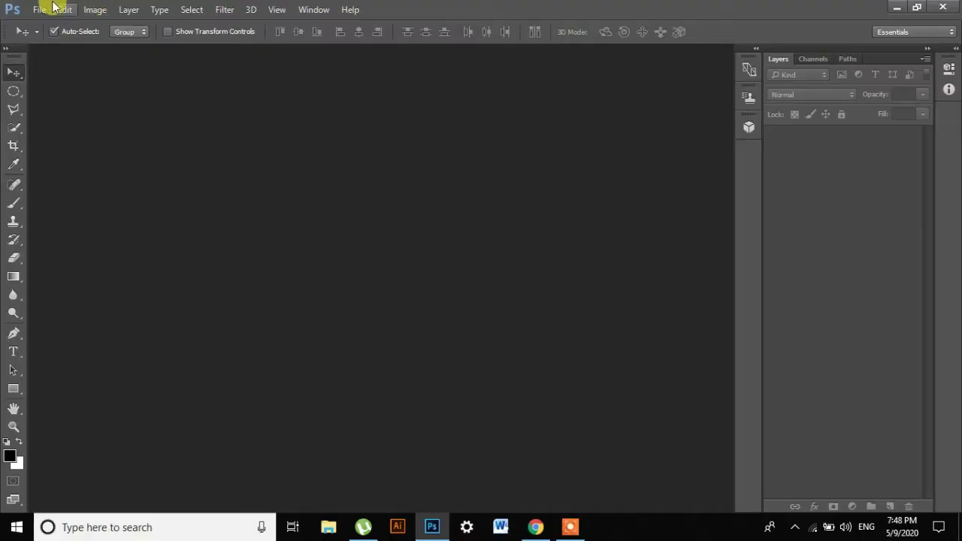
Step: Open the photo DSC_0097_1.JPG from the Desktop
click(41, 9)
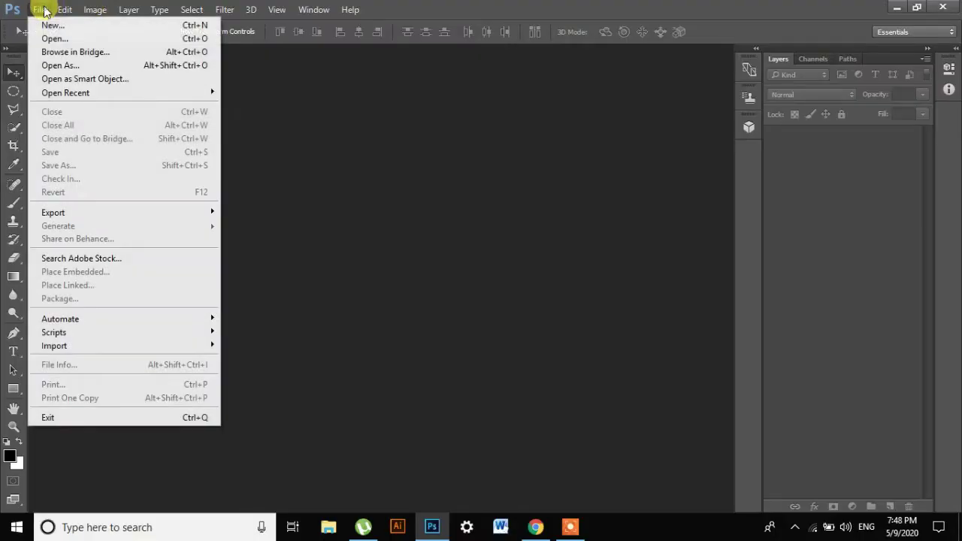
click(57, 34)
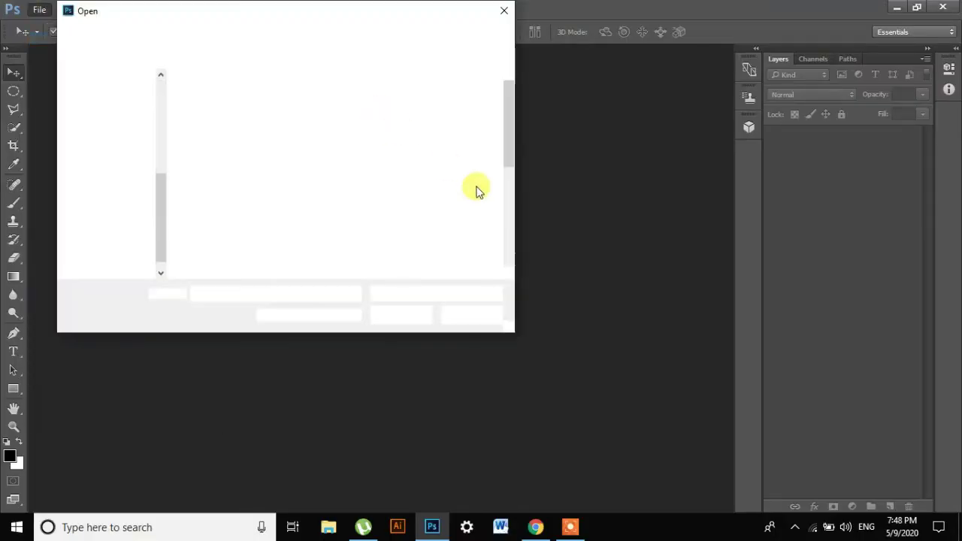
mouse_move(510, 127)
mouse_down()
mouse_move(507, 242)
mouse_move(506, 210)
mouse_up()
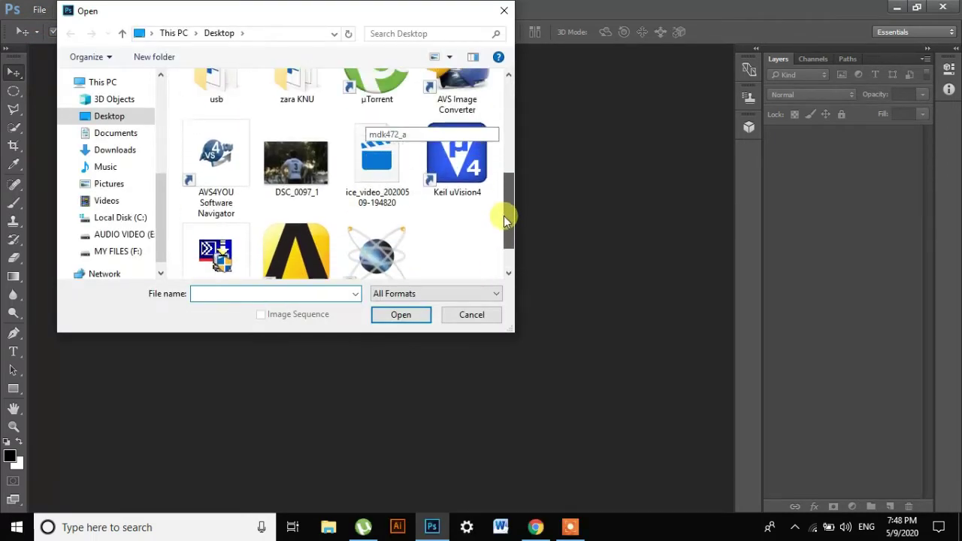
double_click(277, 173)
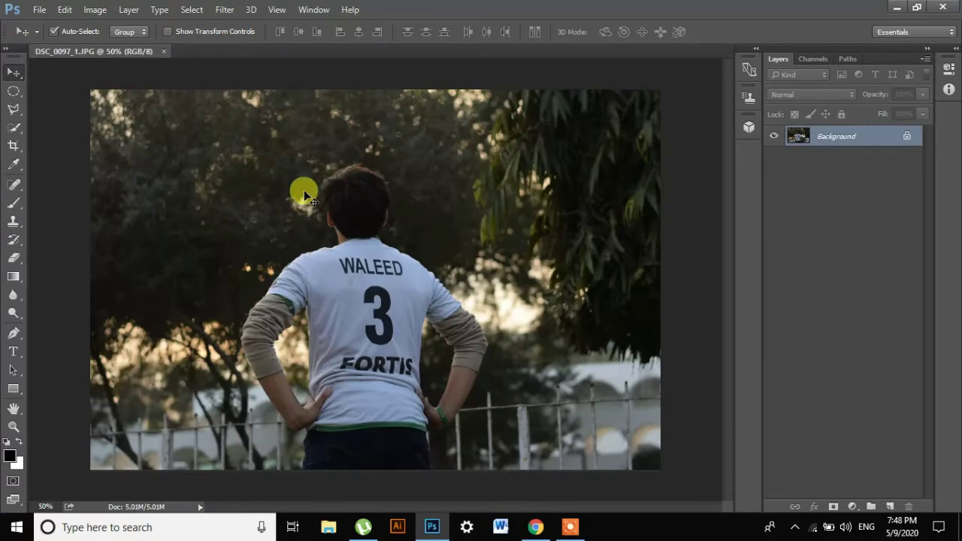
Step: Duplicate the Background layer as 'Background copy'
right_click(868, 138)
click(874, 174)
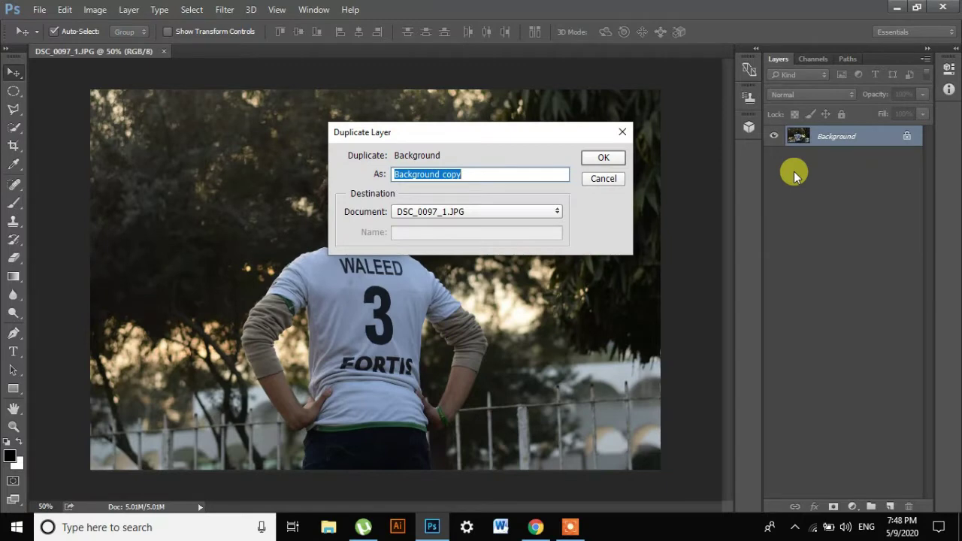
key(Return)
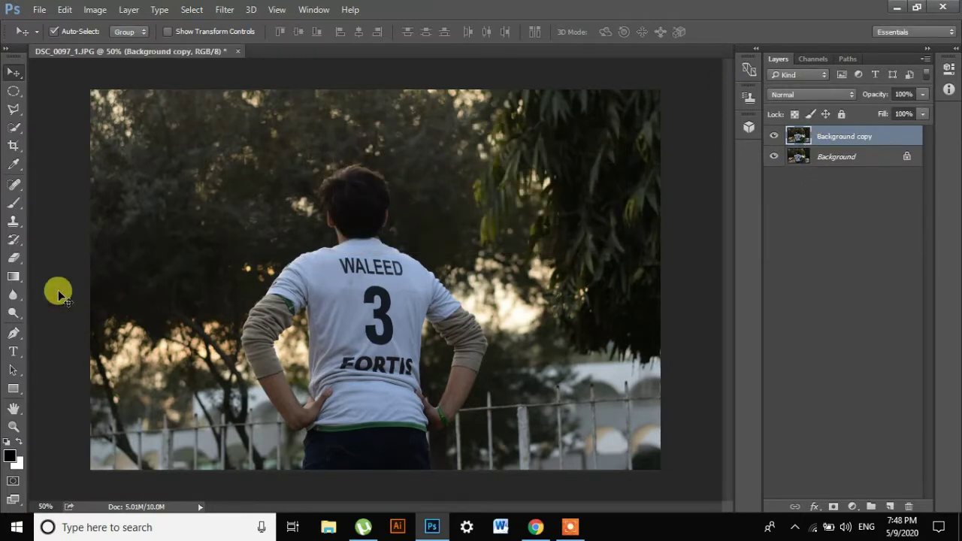
Step: Add orange 72 pt Mistral text 'NOSTALGIA' and move it across the boy's lower back
click(13, 351)
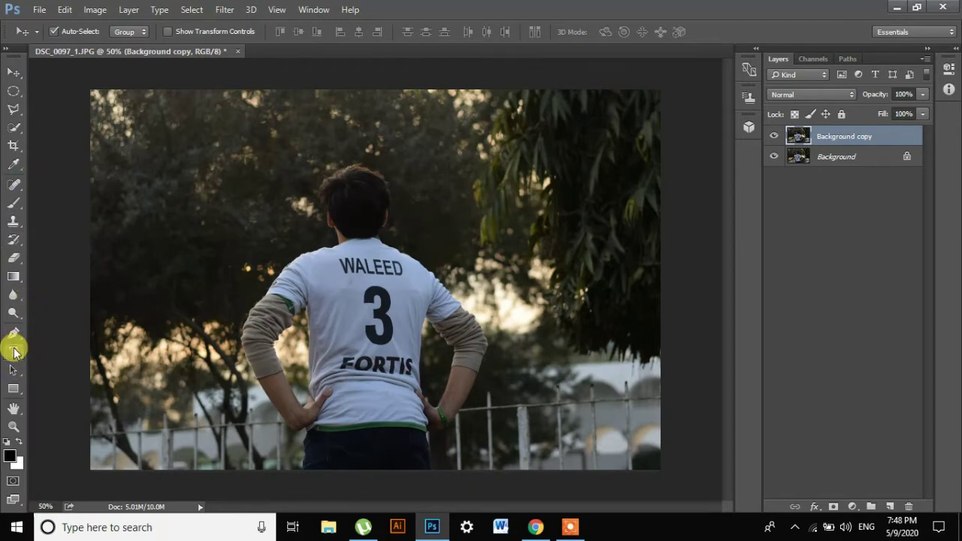
click(362, 345)
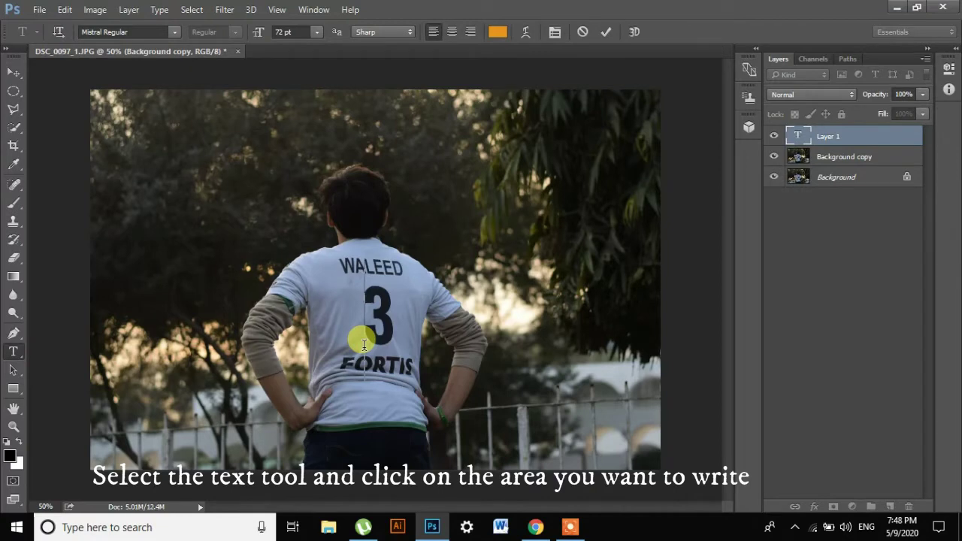
text(N)
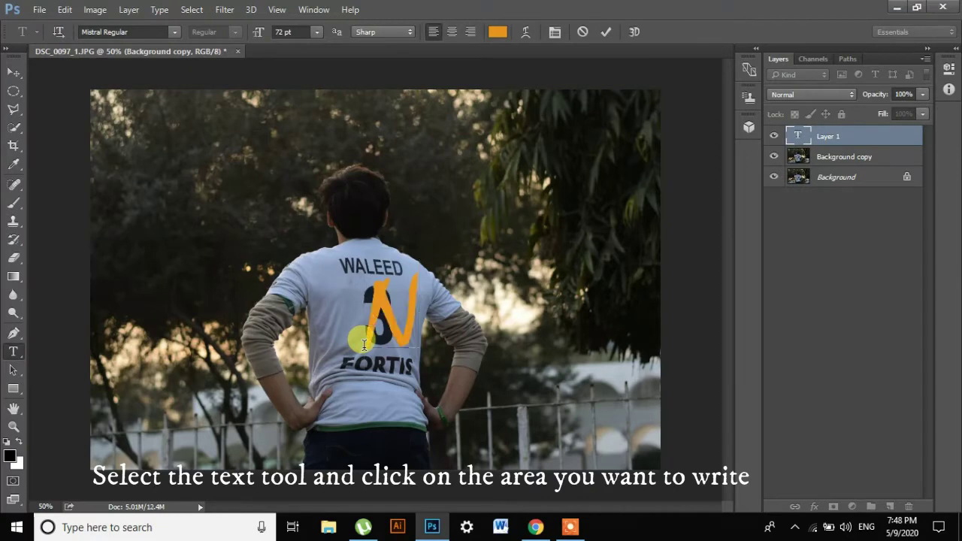
text(OSTAL)
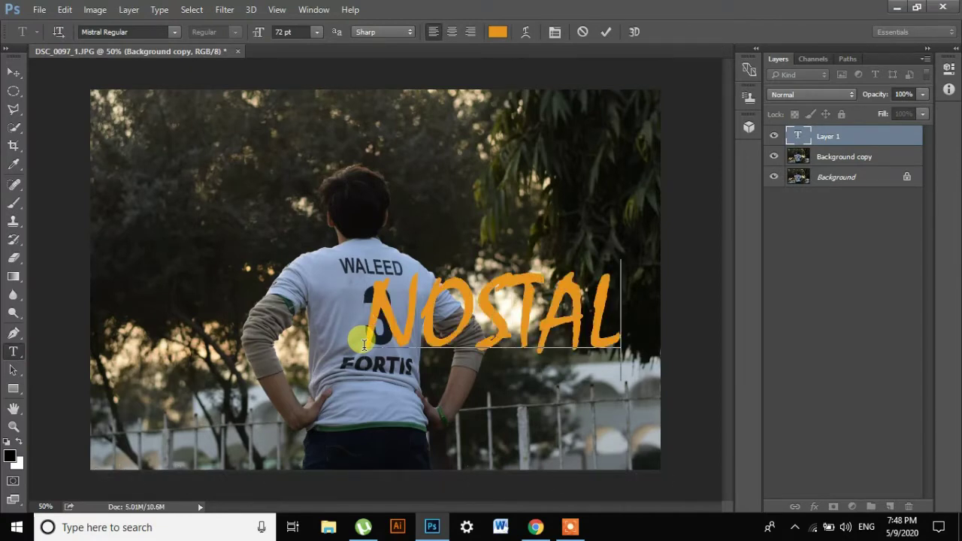
text(G)
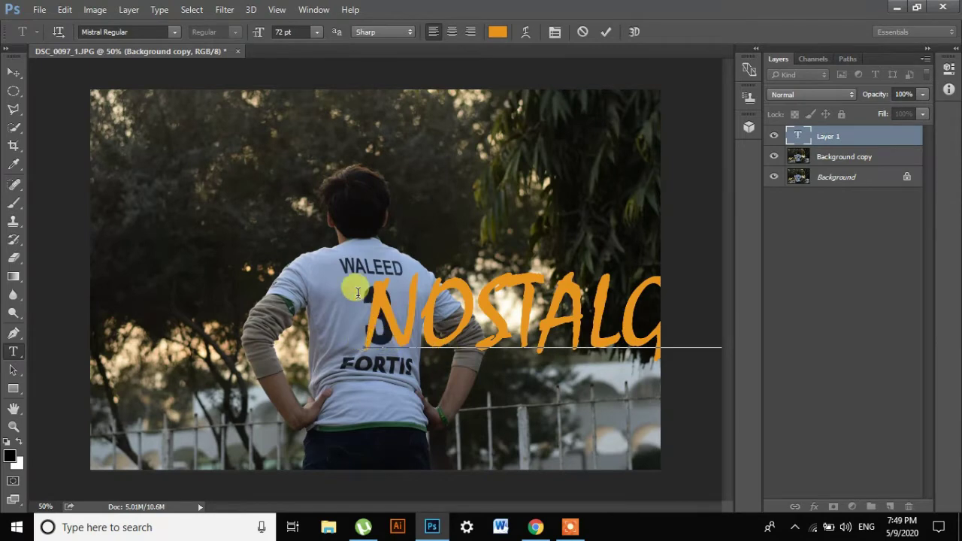
click(11, 73)
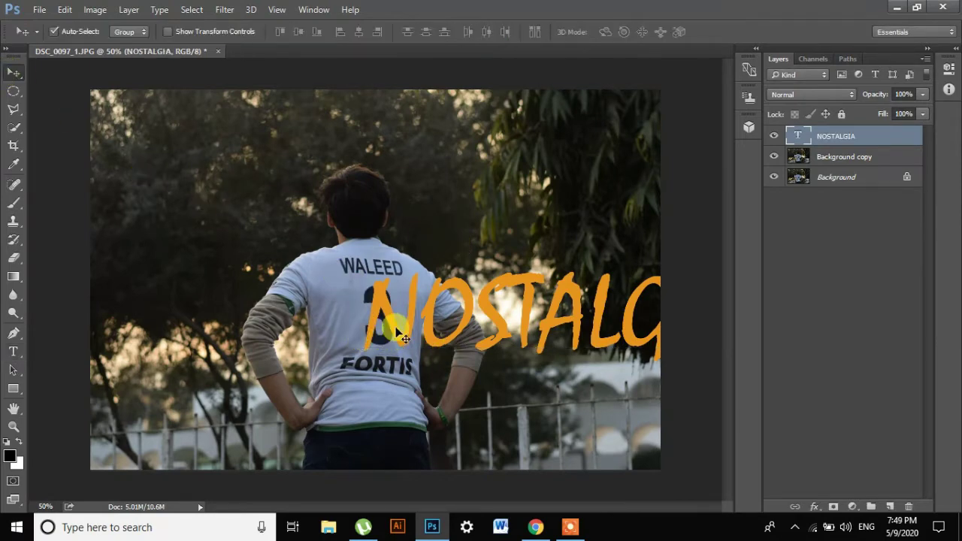
drag(478, 324, 287, 361)
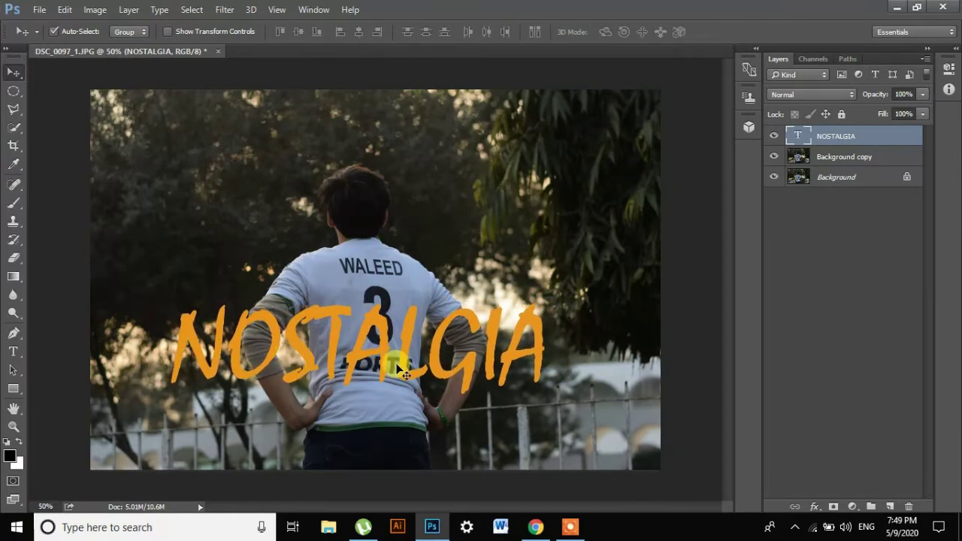
Step: Resize the NOSTALGIA text to 60 pt with Smooth anti-aliasing
double_click(798, 136)
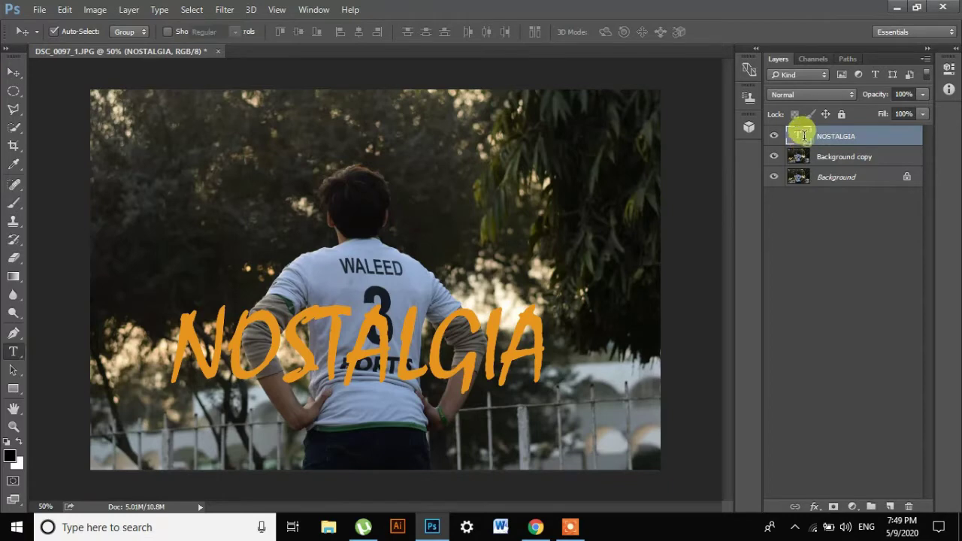
click(316, 33)
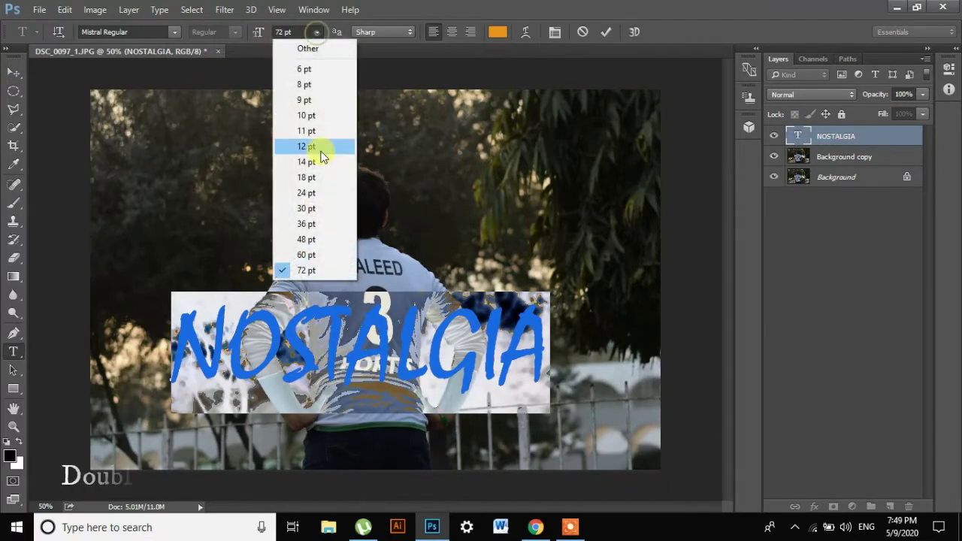
click(328, 253)
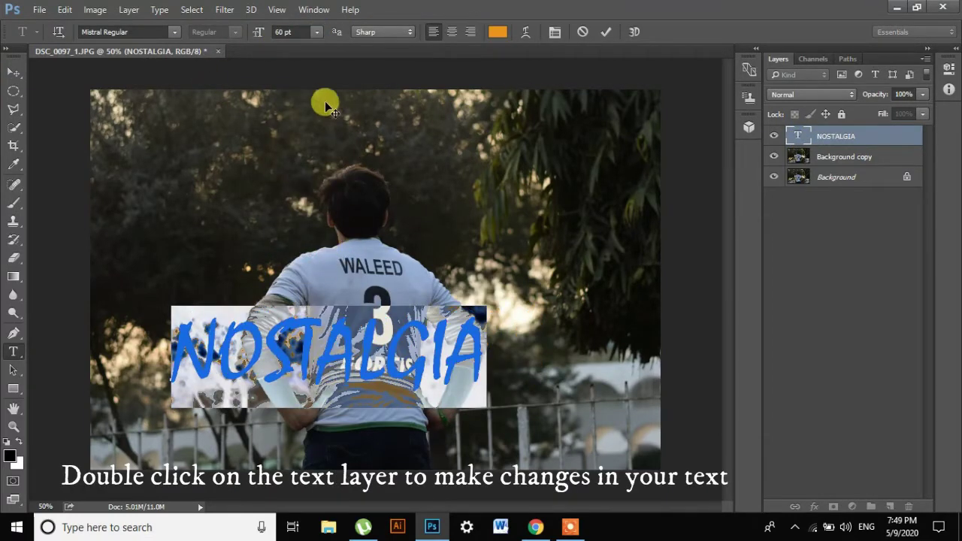
click(385, 36)
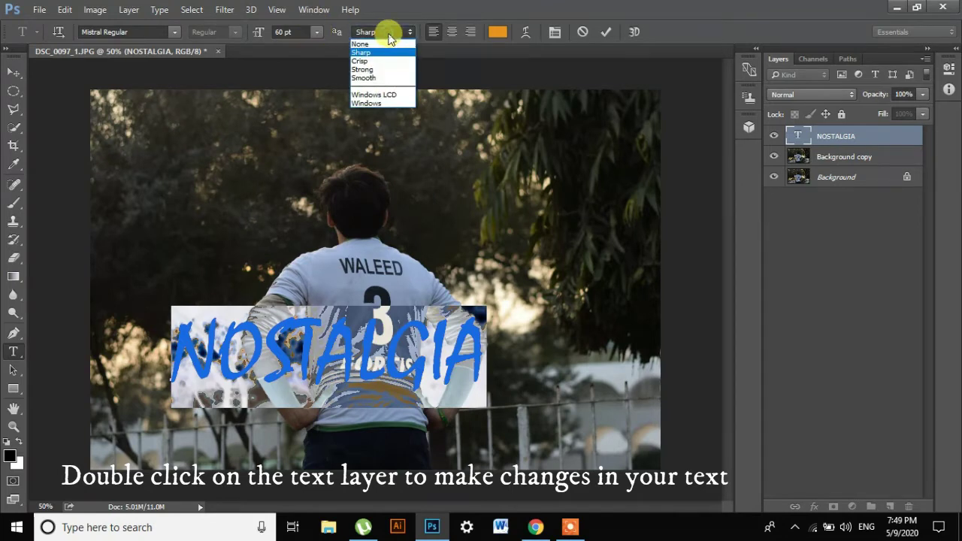
click(401, 78)
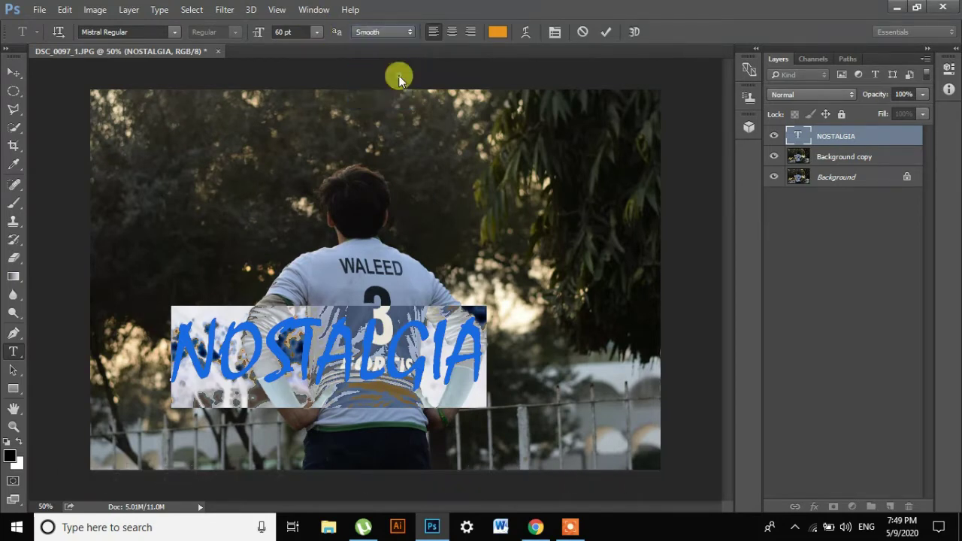
Step: Make the text colour a golden orange and save it as a new swatch
click(496, 31)
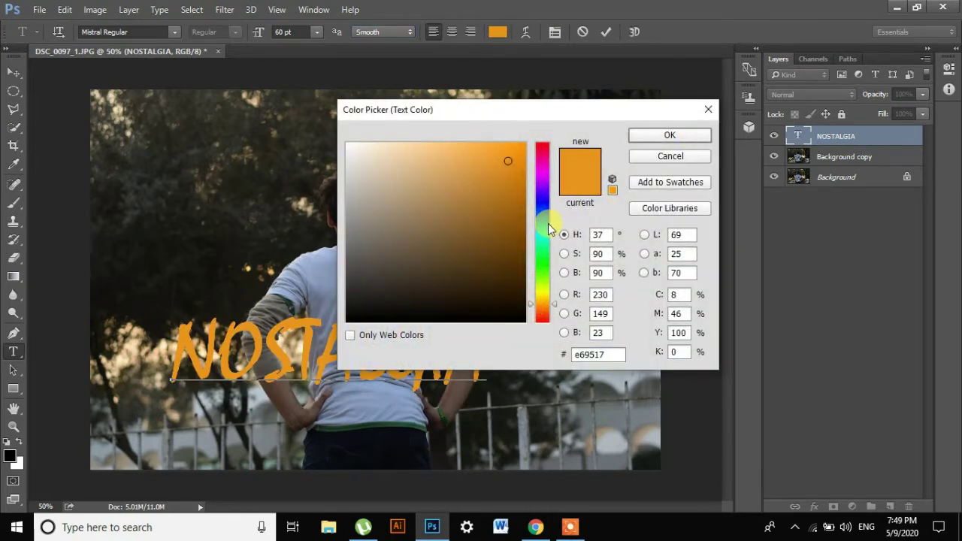
drag(549, 228, 545, 233)
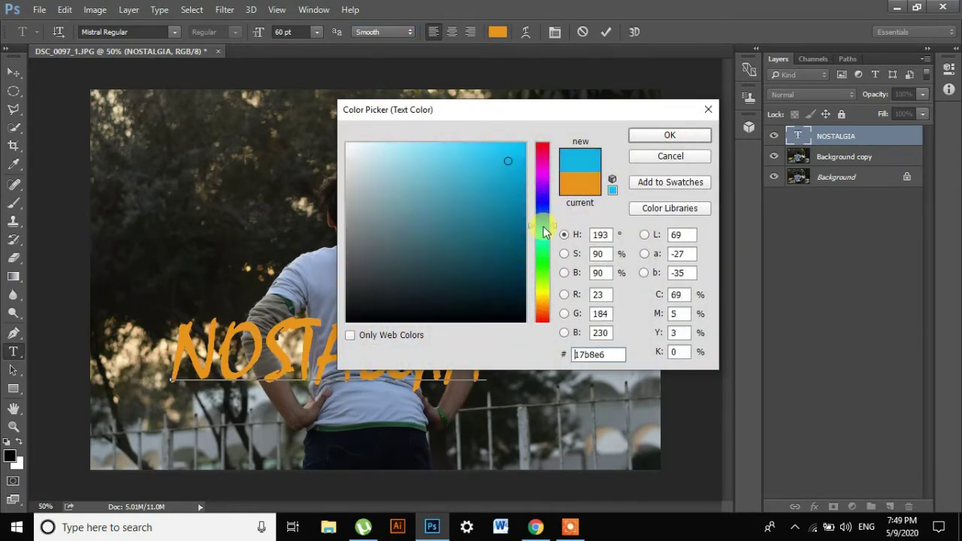
mouse_move(496, 188)
mouse_down()
mouse_move(506, 186)
mouse_move(503, 220)
mouse_up()
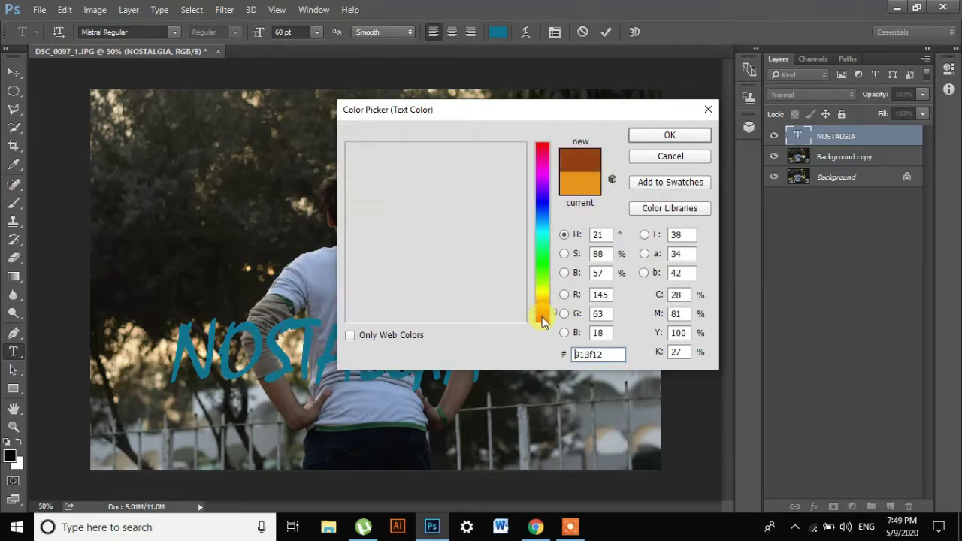
drag(543, 309, 541, 316)
drag(490, 211, 498, 190)
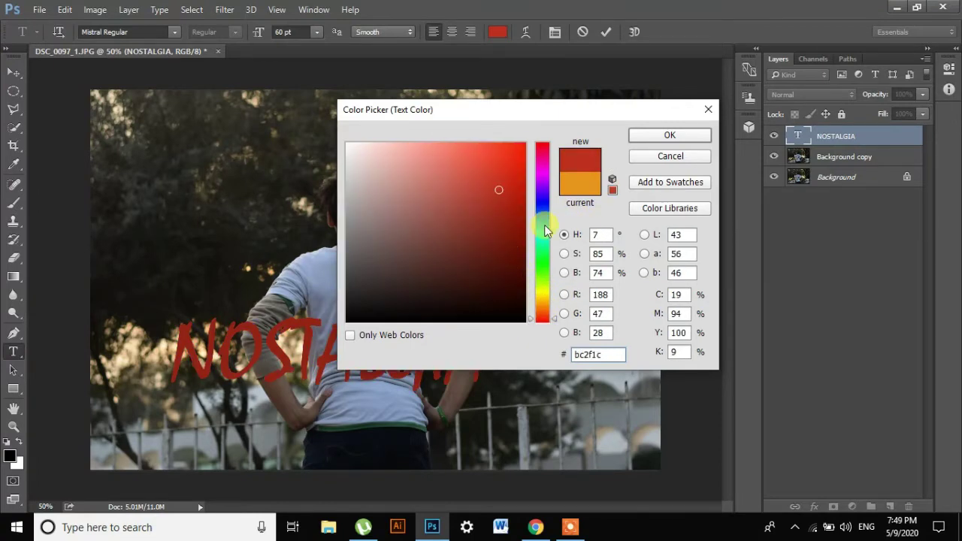
drag(545, 317, 545, 312)
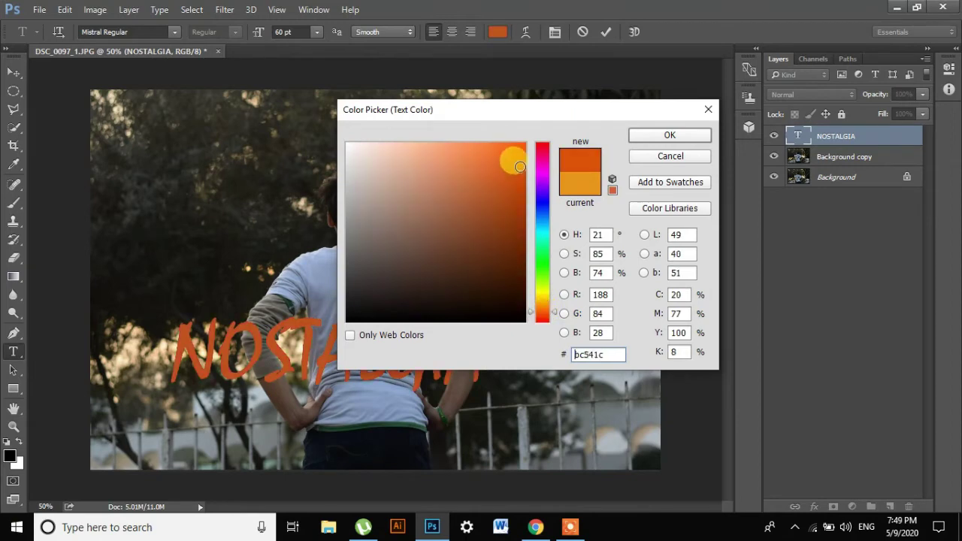
mouse_move(520, 166)
mouse_down()
mouse_move(511, 156)
mouse_move(497, 172)
mouse_up()
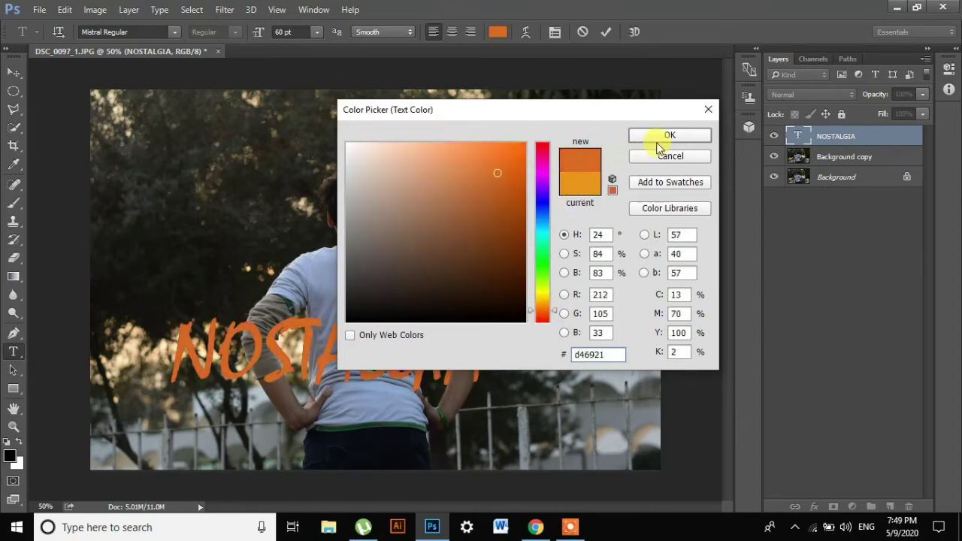
click(659, 182)
Step: Nudge the NOSTALGIA text right and up, then stack Background copy above it
click(633, 179)
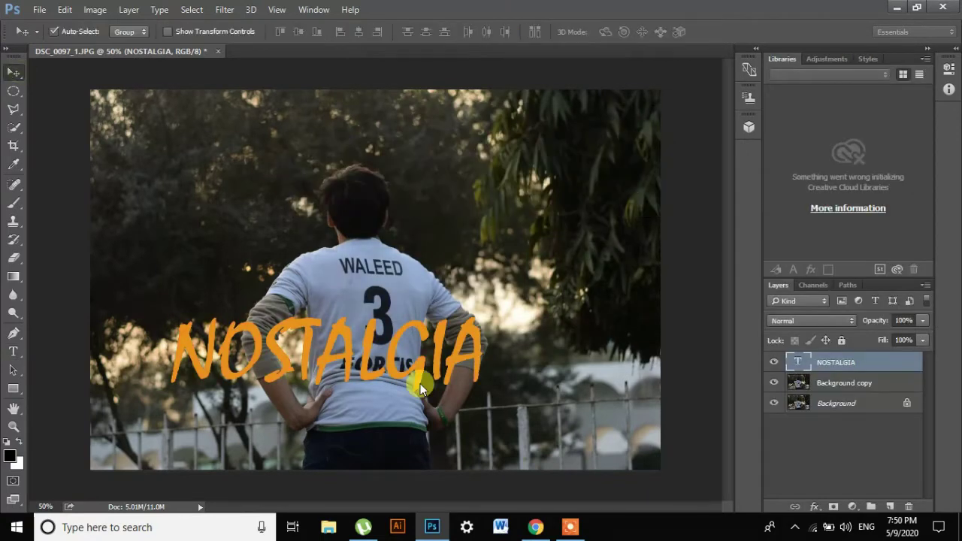
drag(346, 329, 387, 321)
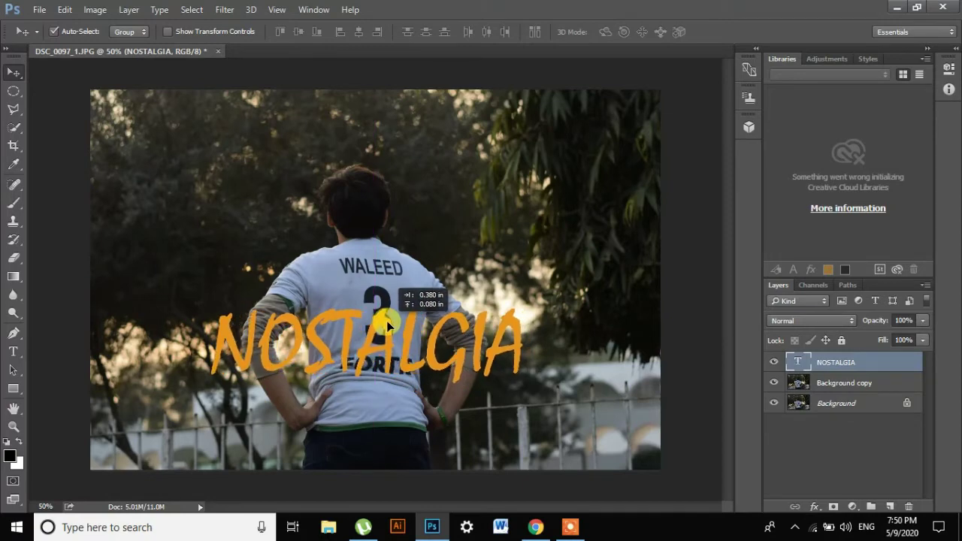
click(880, 382)
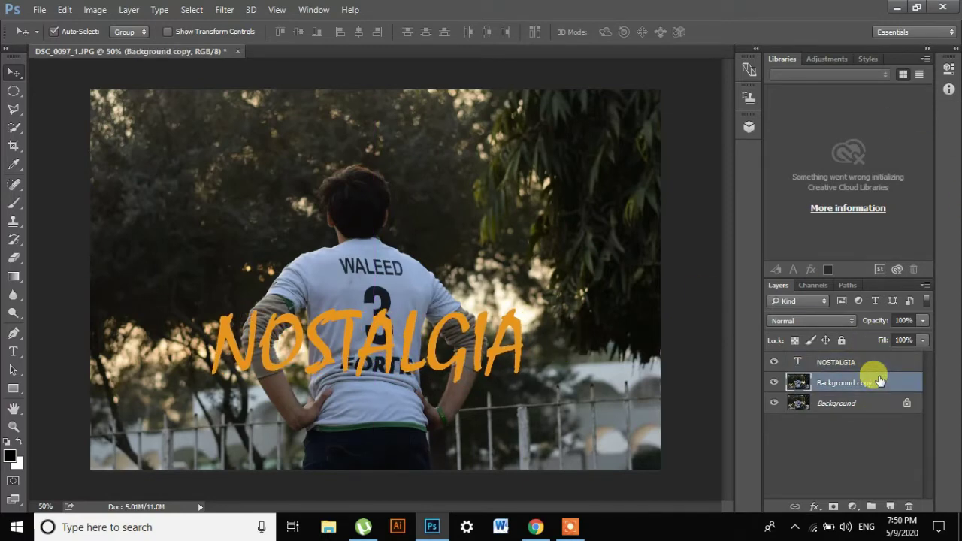
drag(880, 383, 881, 365)
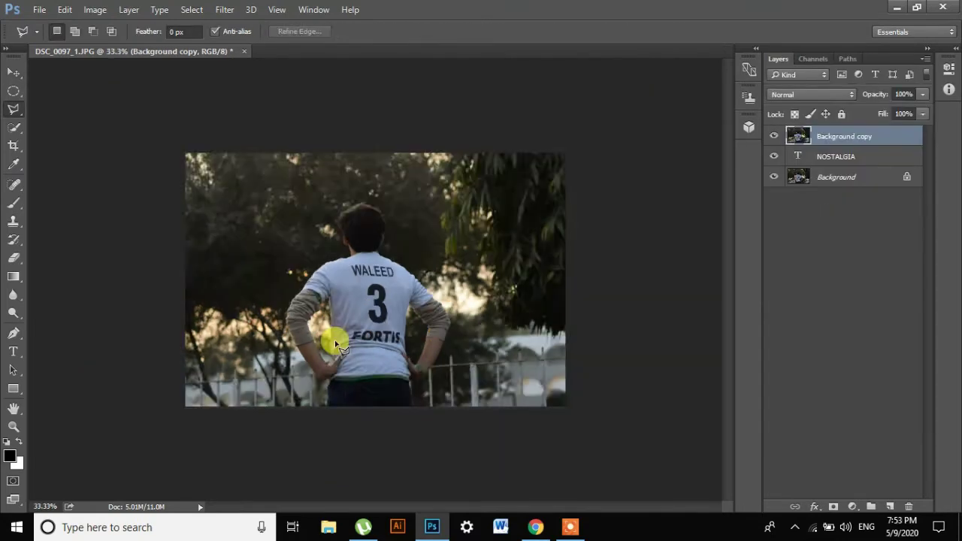
Step: Select the boy's shirt with a polygonal lasso outline
click(371, 309)
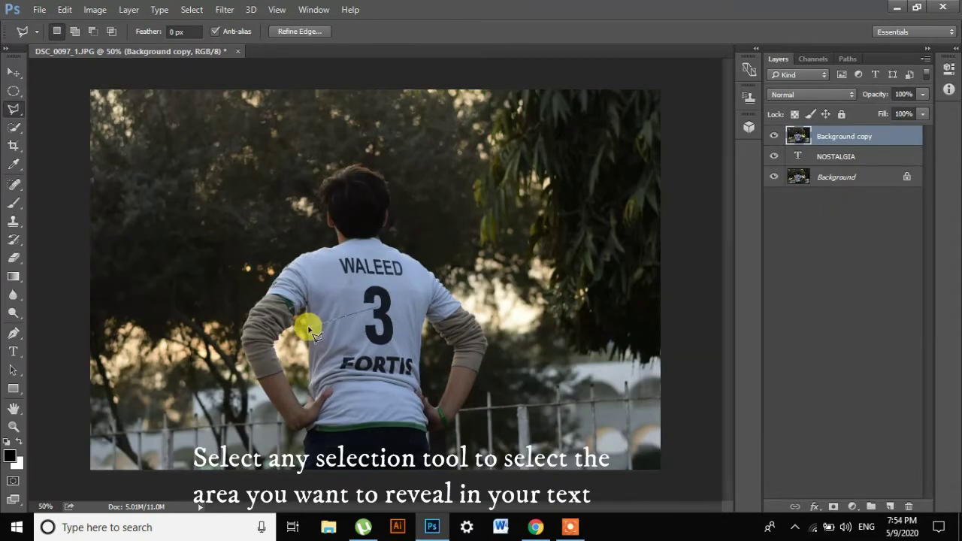
click(309, 328)
click(423, 382)
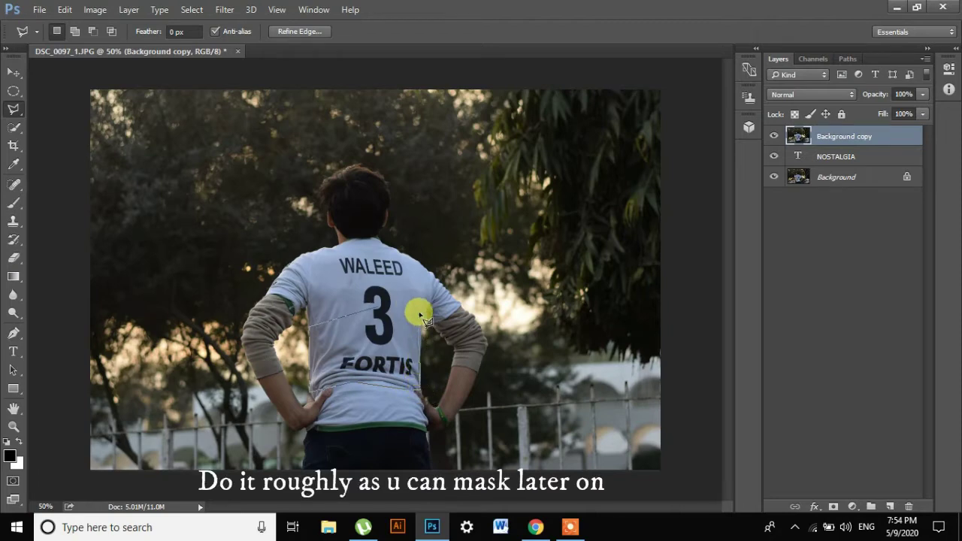
click(378, 310)
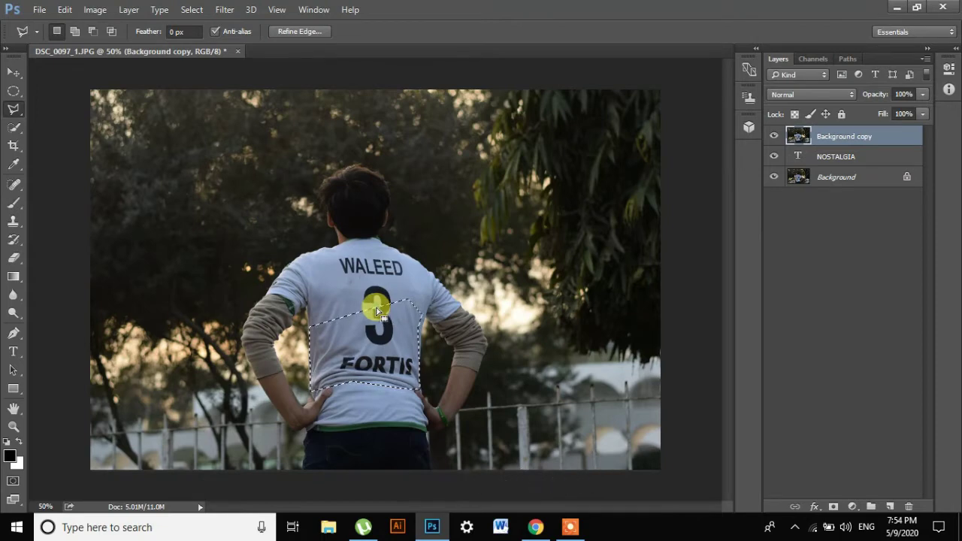
Step: Mask Background copy with Reveal Selection and shift the text slightly left
click(129, 10)
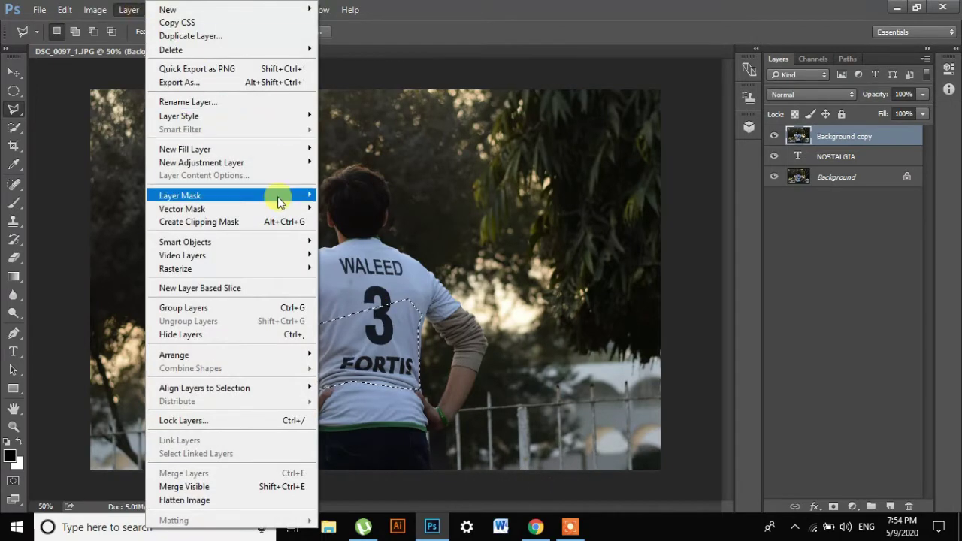
mouse_move(181, 196)
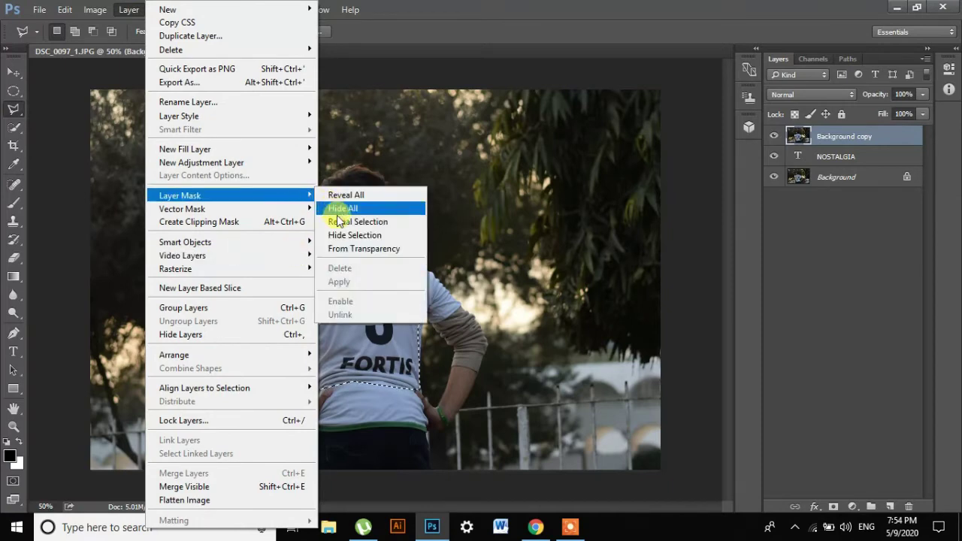
click(342, 223)
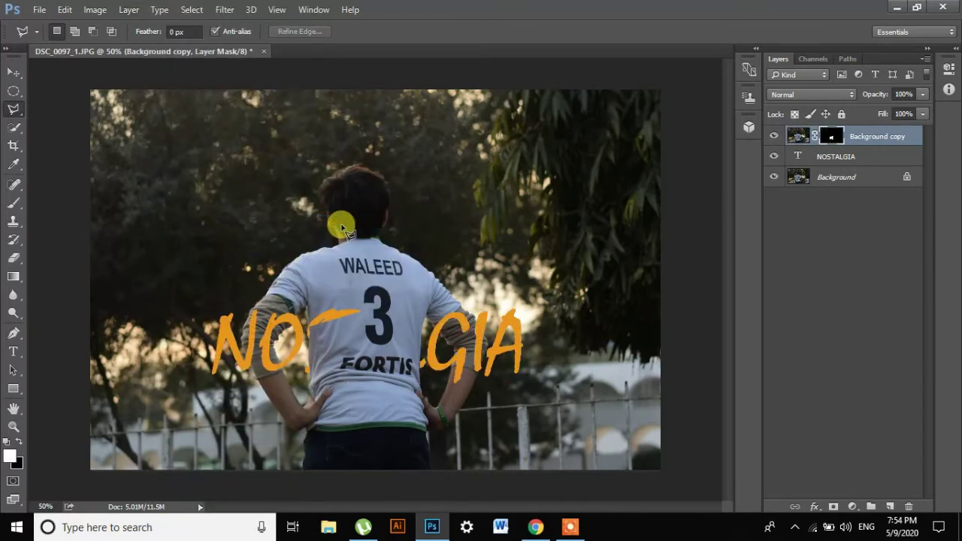
click(13, 71)
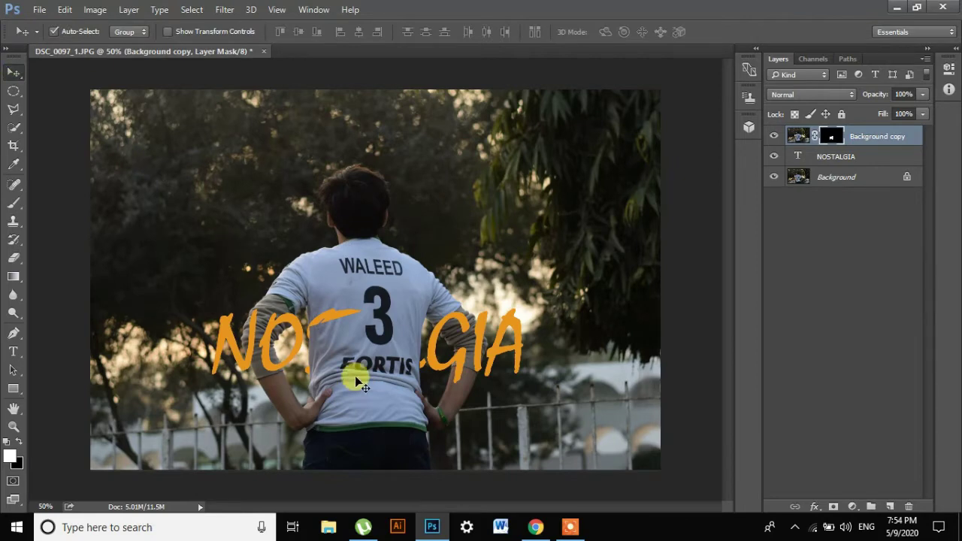
drag(304, 325, 302, 326)
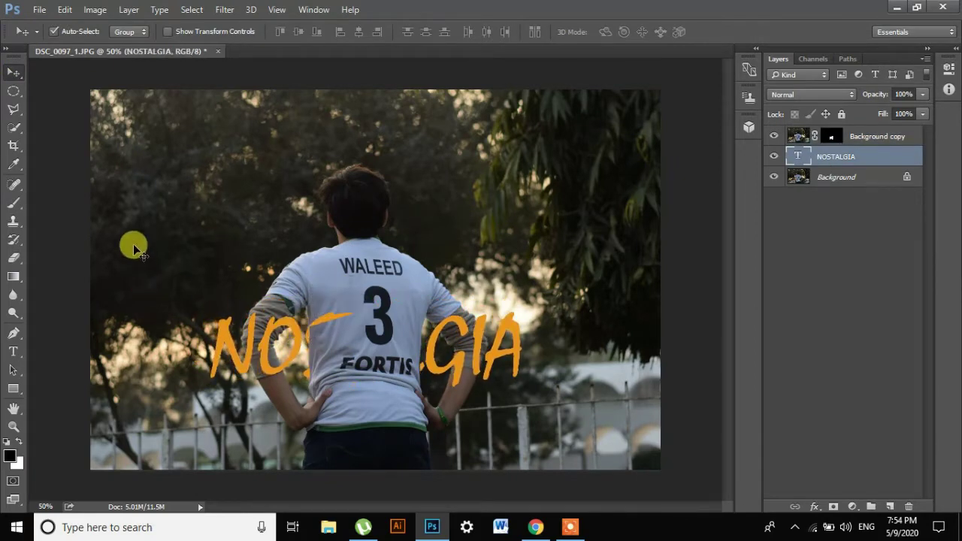
Step: Change the NOSTALGIA font to Papyrus Regular
double_click(797, 156)
key(ctrl+shift+period)
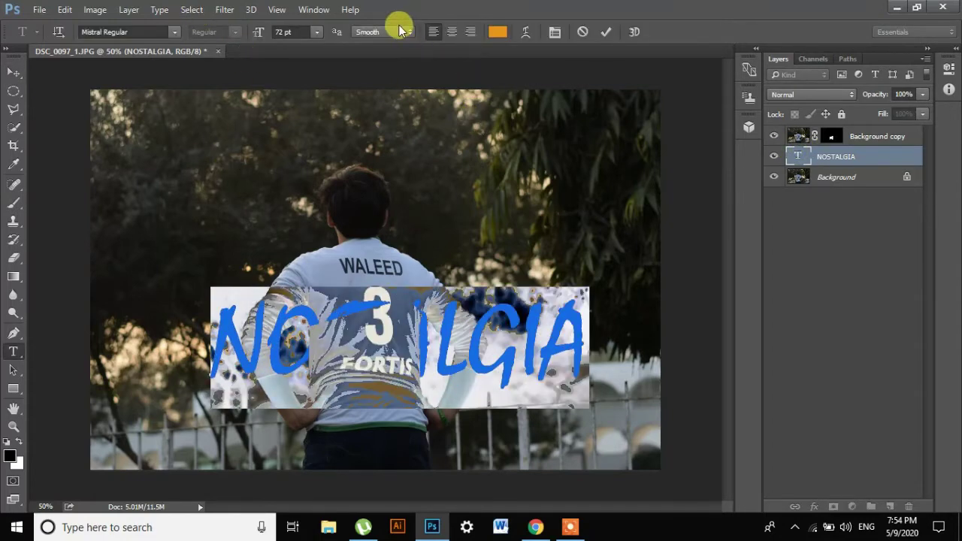
click(175, 33)
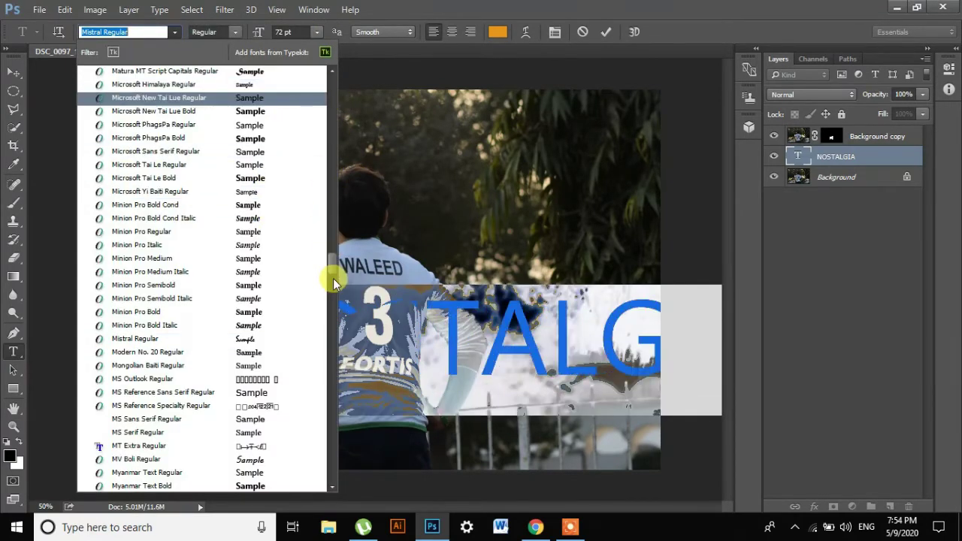
mouse_move(331, 267)
mouse_down()
mouse_move(329, 301)
mouse_move(337, 295)
mouse_up()
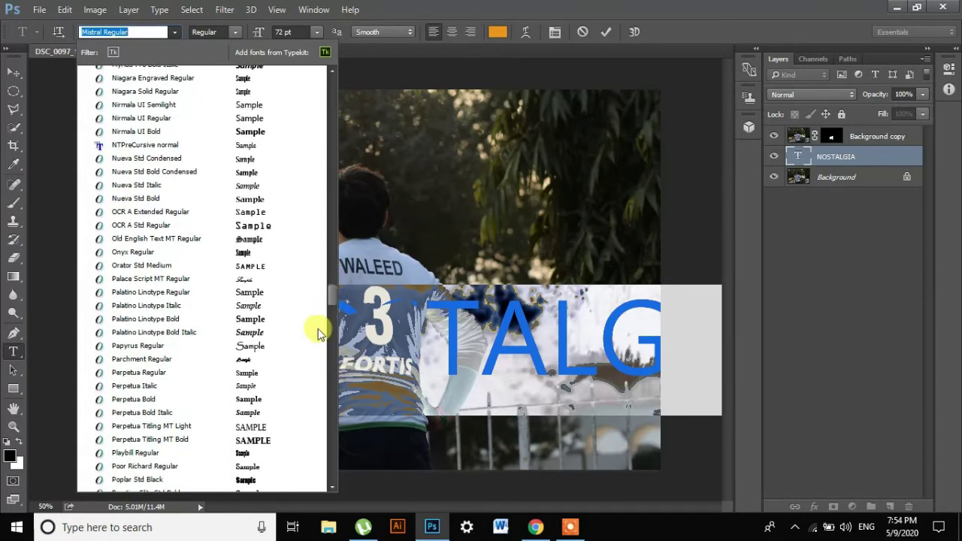
click(268, 344)
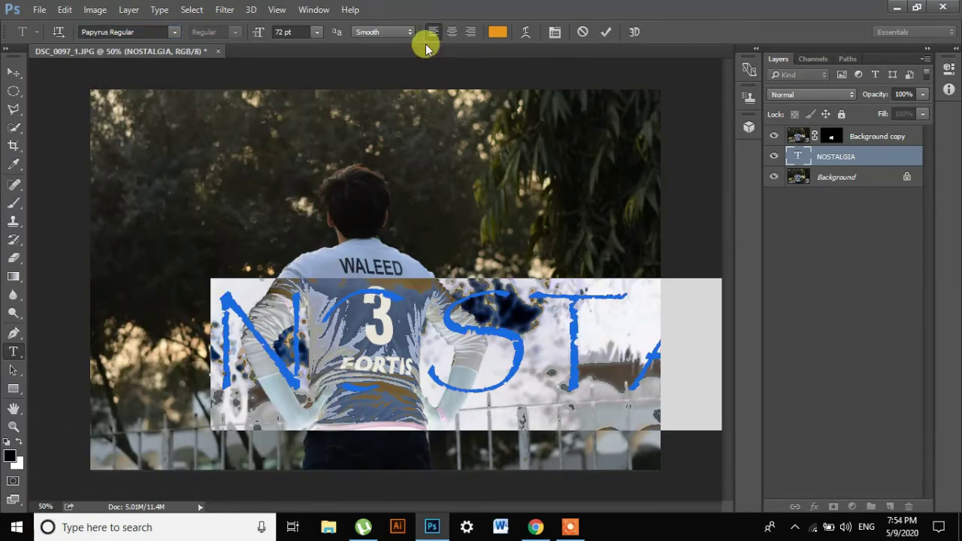
Step: Set the text to 48 pt and move it left and slightly up
click(316, 31)
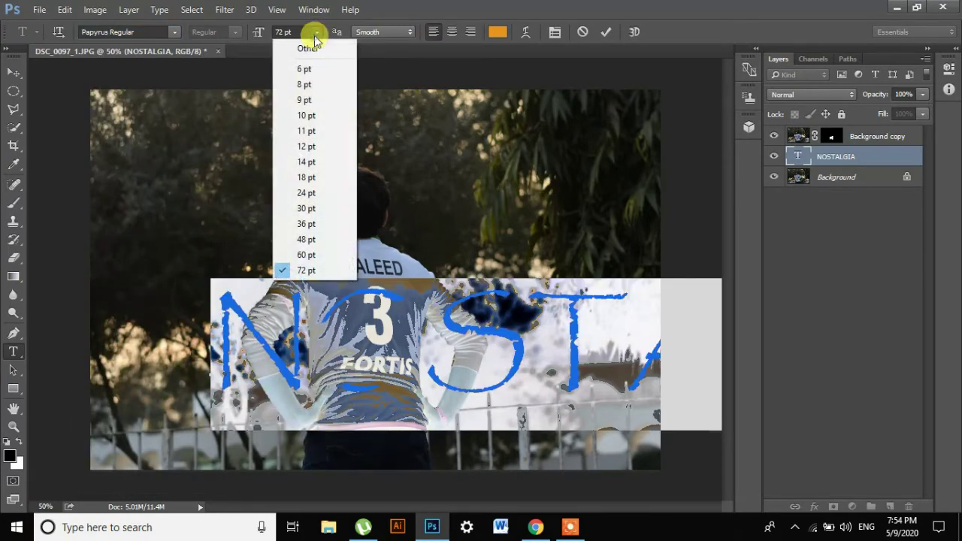
click(326, 241)
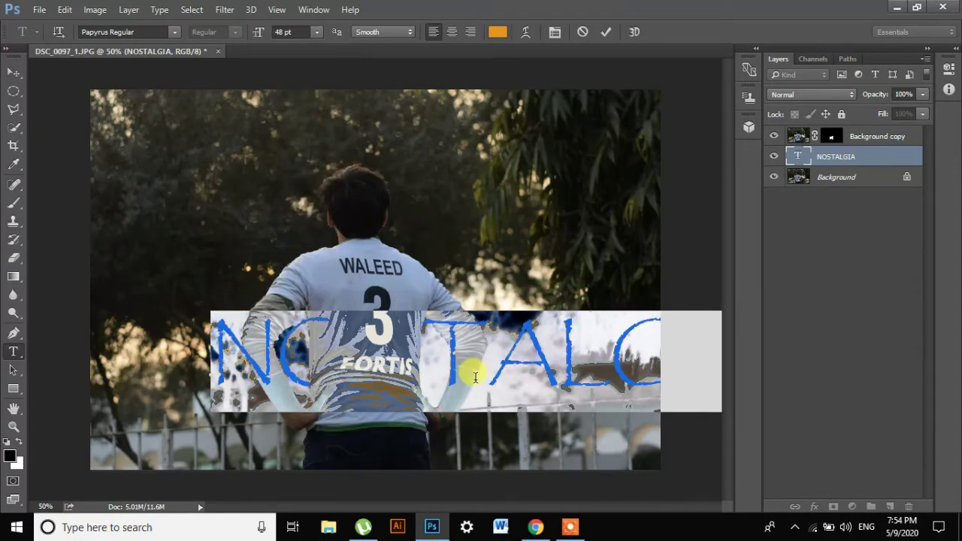
click(837, 161)
key(v)
drag(612, 356, 498, 338)
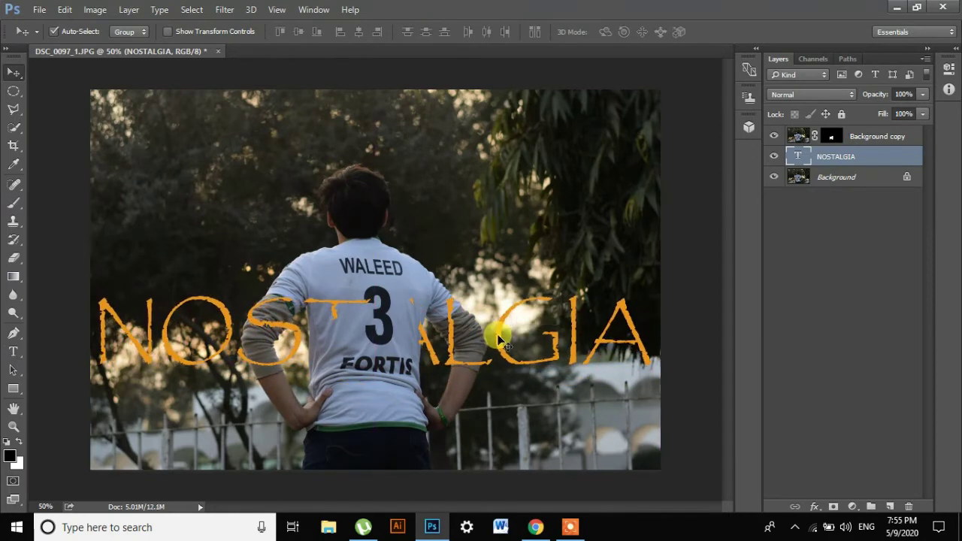
Step: Paint the Background copy mask to bring back the jersey's 3, with a 114 px brush
click(830, 140)
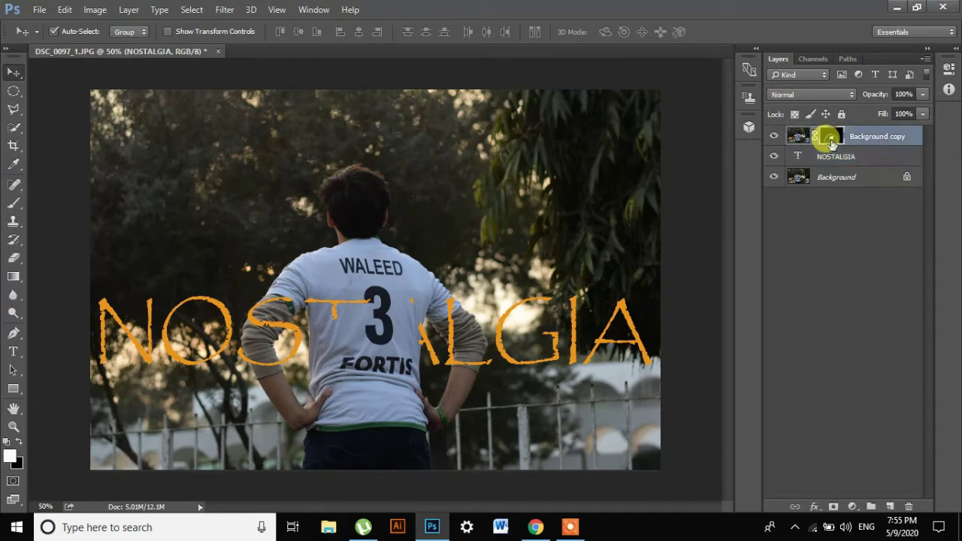
click(14, 203)
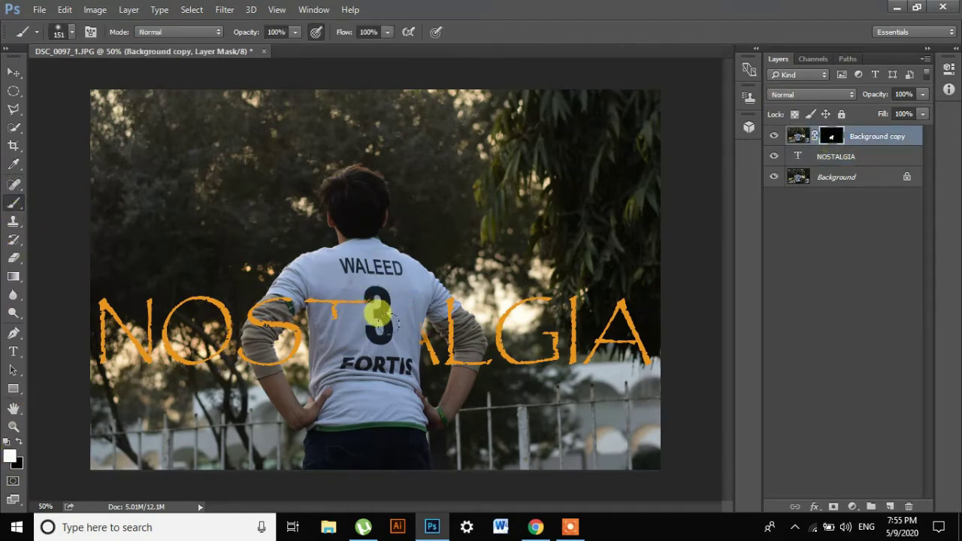
mouse_move(378, 314)
mouse_down()
mouse_move(344, 333)
mouse_move(294, 281)
mouse_move(435, 284)
mouse_up()
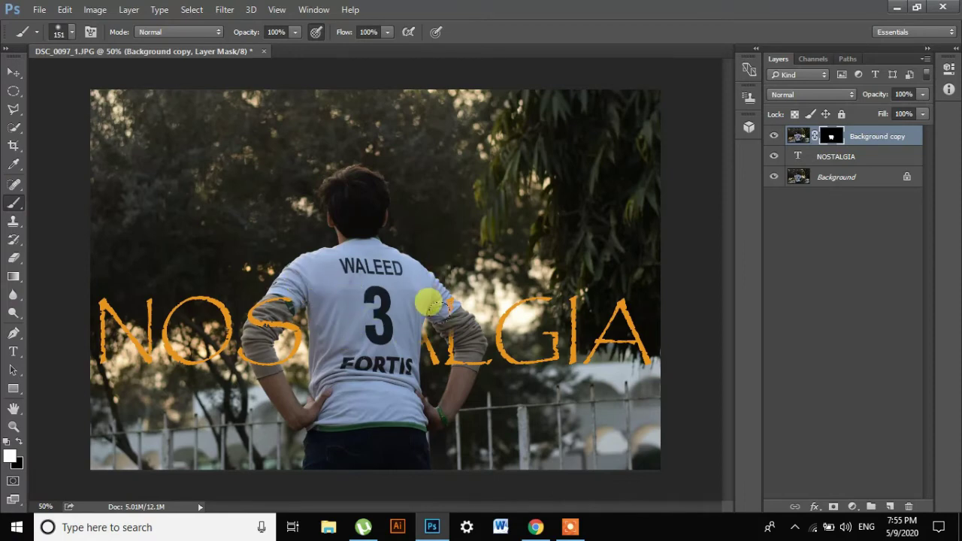
click(72, 31)
text(114)
key(Return)
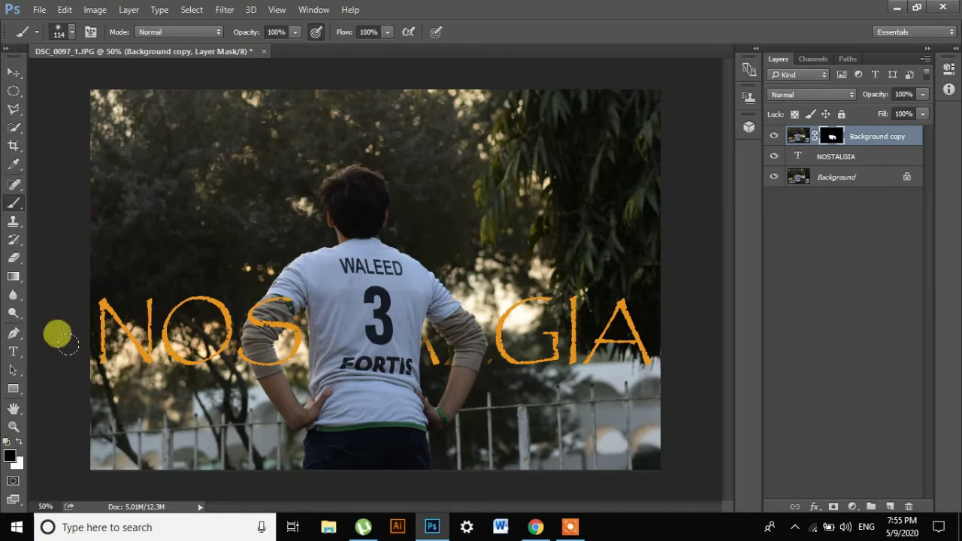
Step: Reduce the brush to 54 px and paint white around the overlapping letters
click(72, 32)
drag(114, 78, 103, 75)
key(Return)
click(72, 31)
key(x)
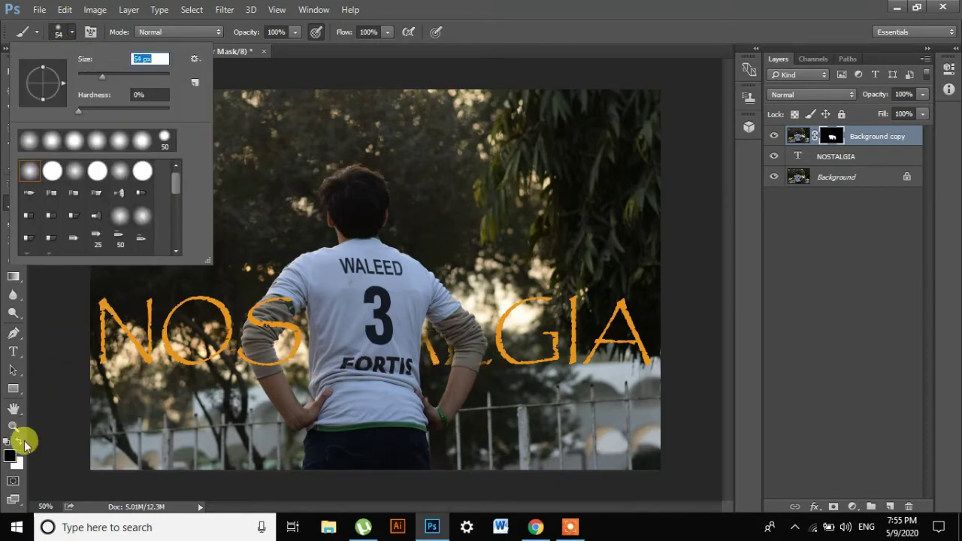
key(Return)
mouse_move(472, 368)
mouse_down()
mouse_move(423, 333)
mouse_move(397, 365)
mouse_move(383, 326)
mouse_up()
Step: Nudge the text right and down, then paint the mask to reveal the sleeve over S
key(v)
mouse_move(191, 319)
mouse_down()
mouse_move(202, 323)
mouse_move(193, 323)
mouse_up()
key(x)
click(13, 203)
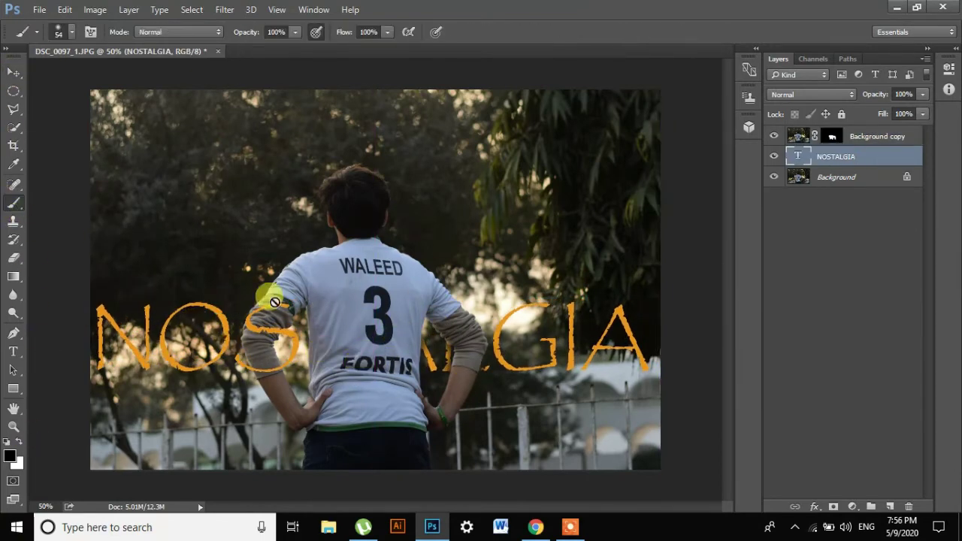
click(831, 136)
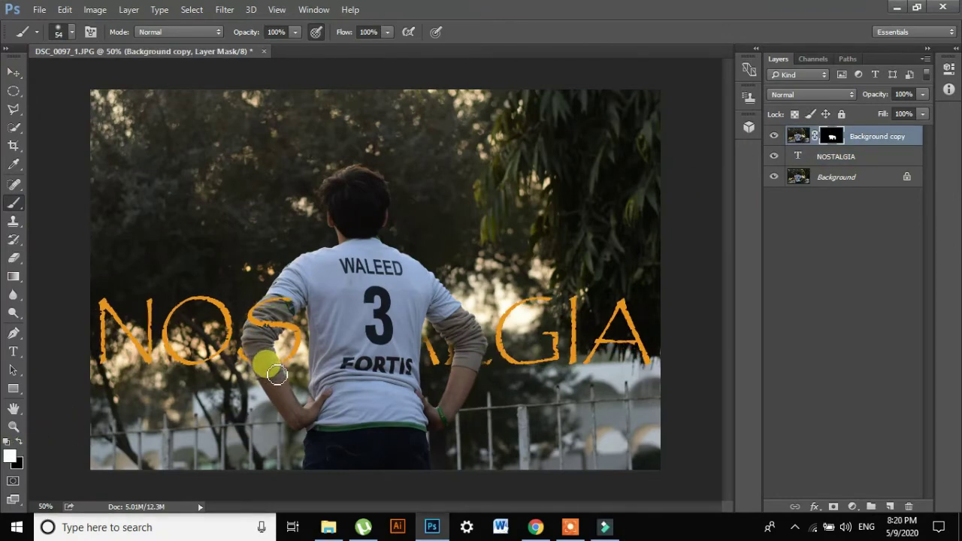
drag(277, 374, 267, 332)
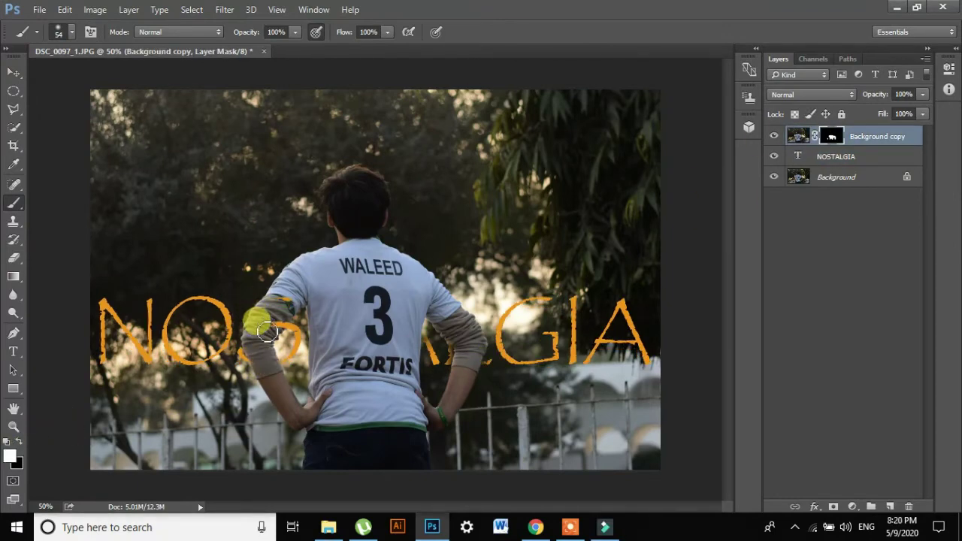
key(v)
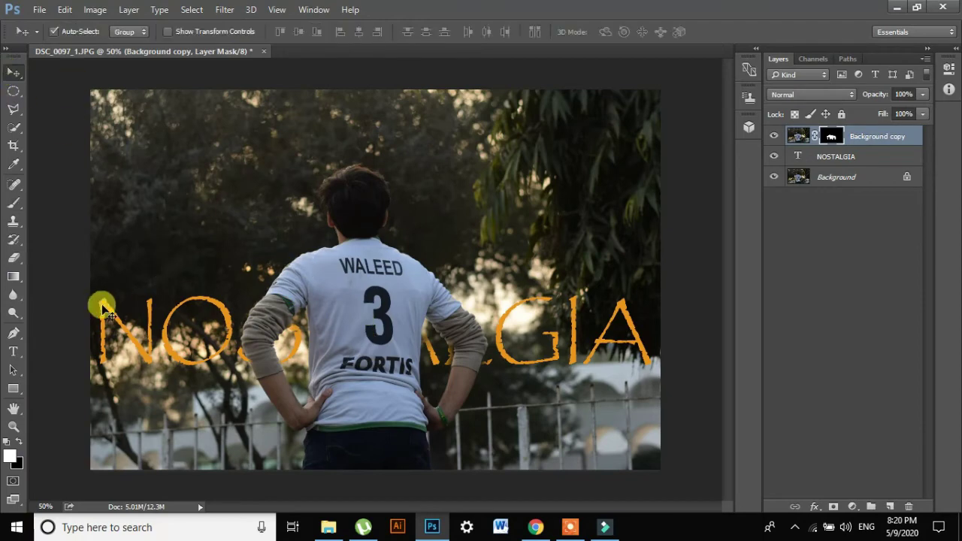
click(798, 161)
Step: Set NOSTALGIA's opacity to 63% and fill opacity to 71%, and enable Outer Glow
right_click(798, 161)
click(825, 172)
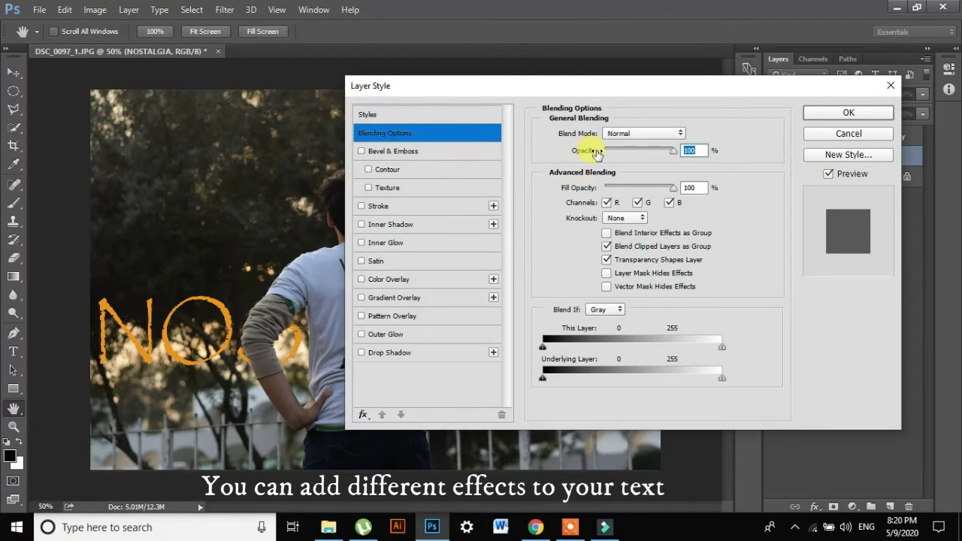
drag(664, 152, 648, 152)
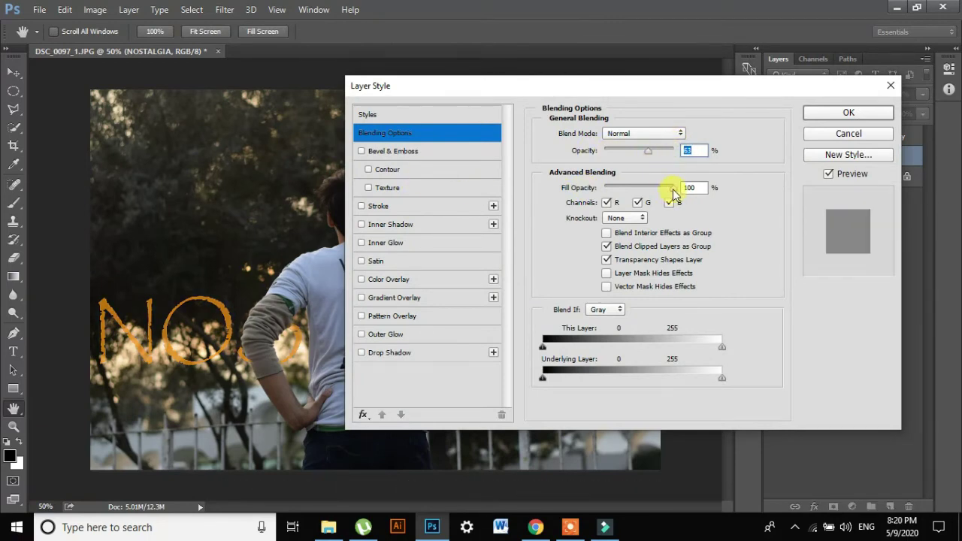
drag(674, 194, 660, 194)
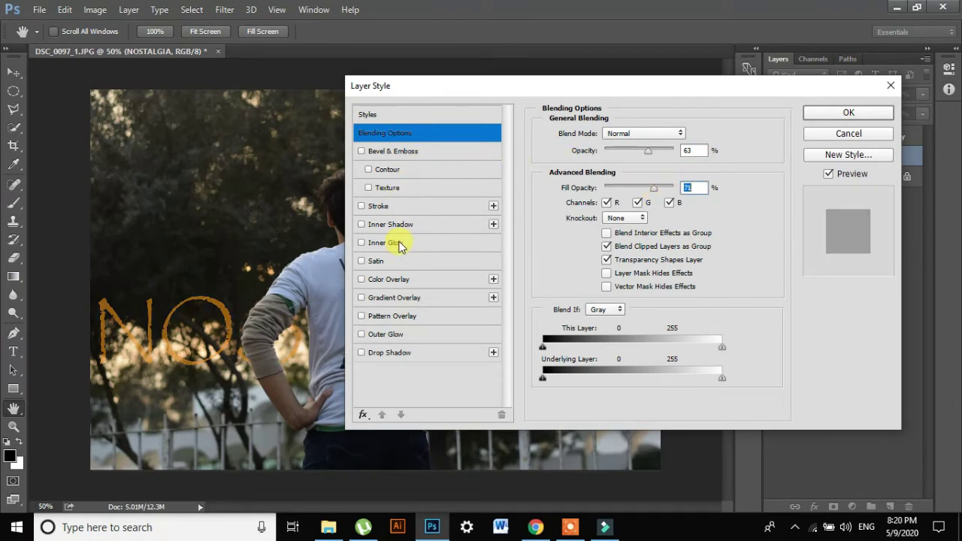
click(434, 336)
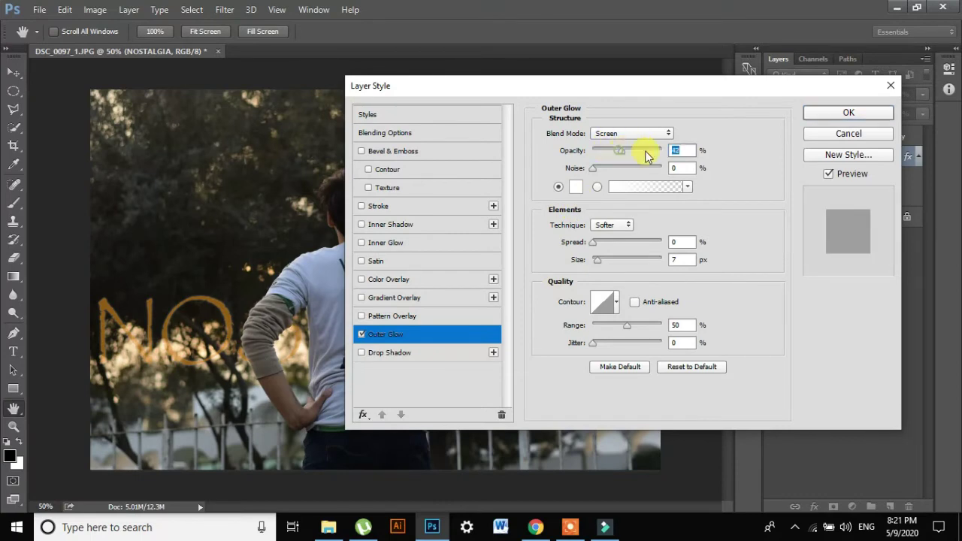
Step: Set the Outer Glow to 72% opacity with some noise and a larger size
drag(645, 151, 644, 153)
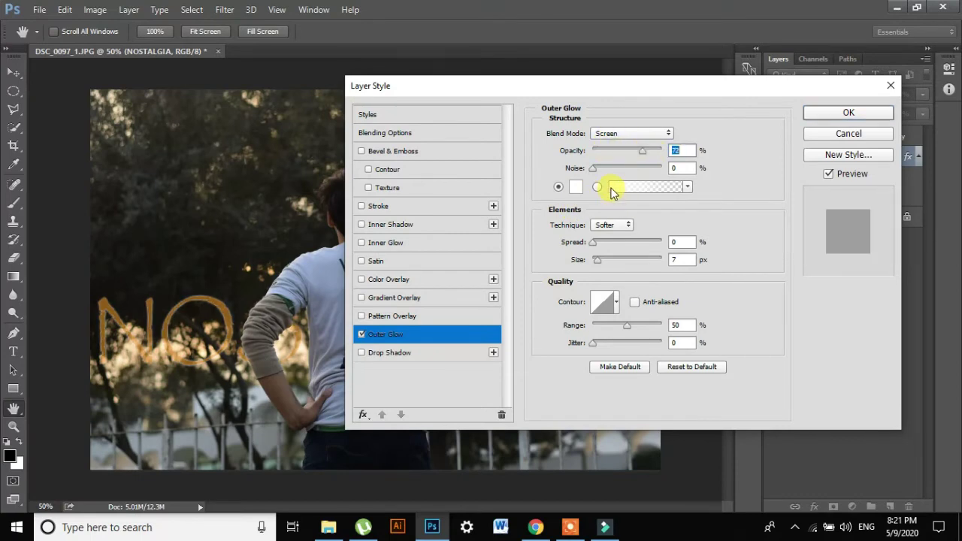
click(596, 168)
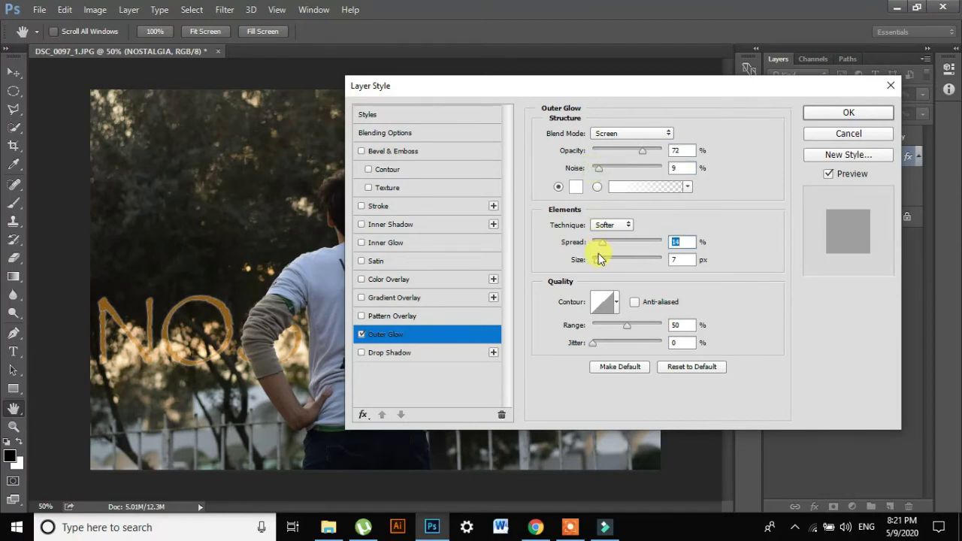
mouse_move(599, 260)
mouse_down()
mouse_move(611, 261)
mouse_move(607, 250)
mouse_up()
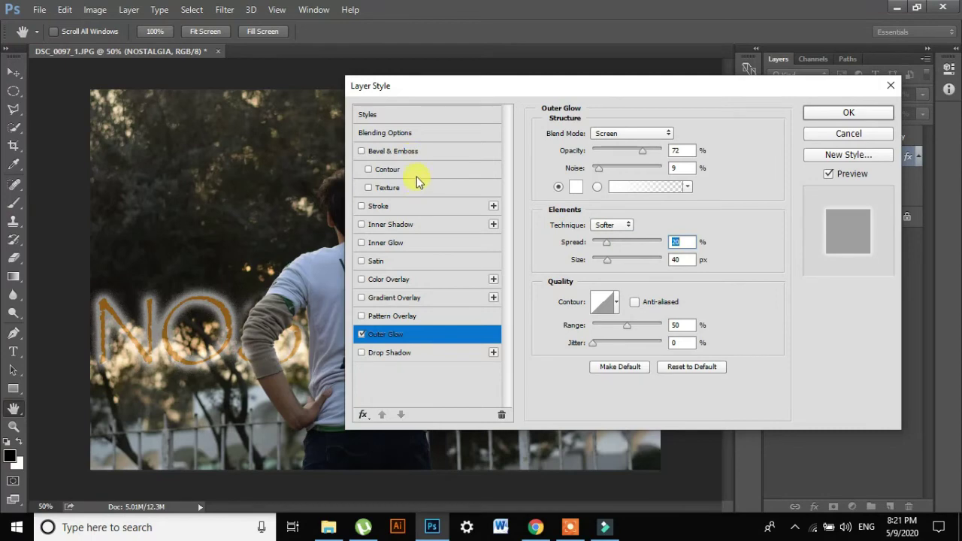
Step: Add Inner Glow and a red Inner Shadow with 15 px distance and more choke
click(434, 237)
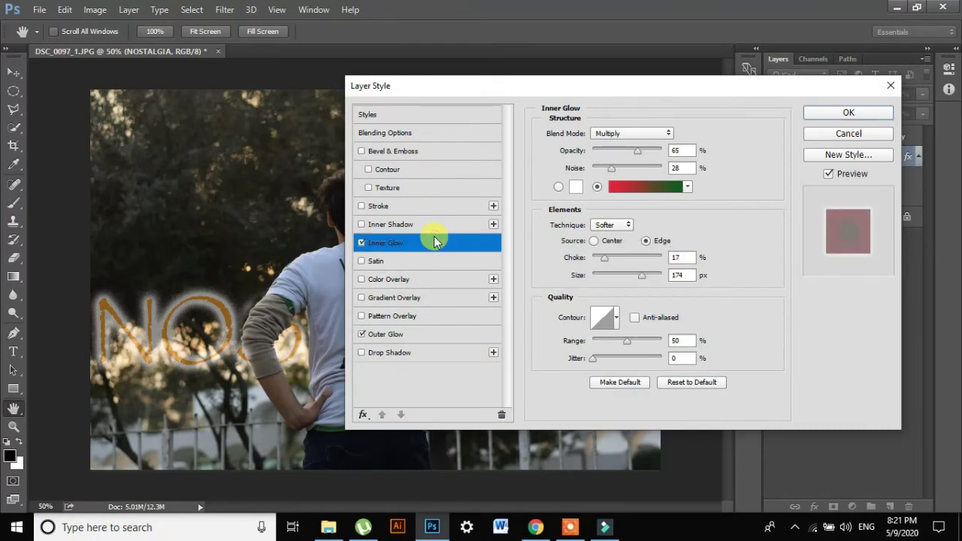
click(430, 224)
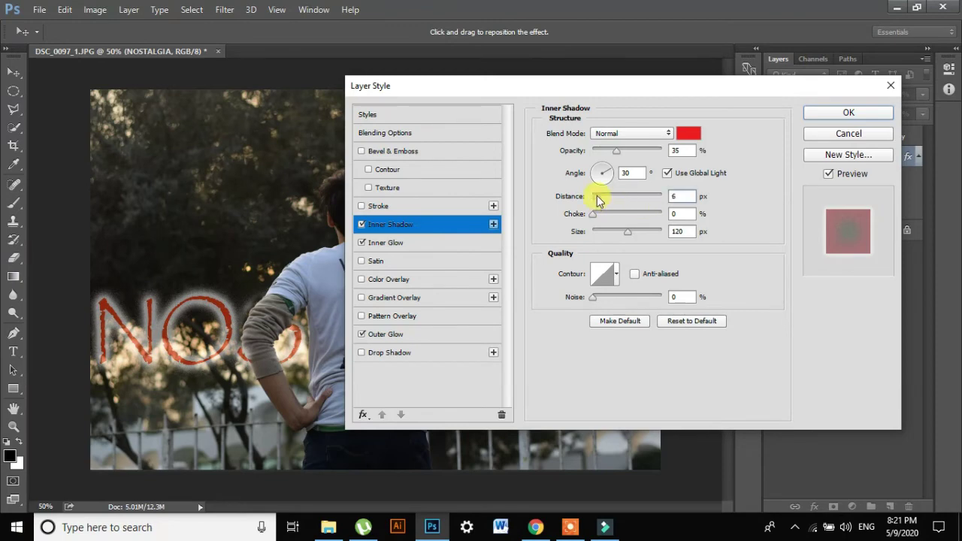
drag(599, 200, 605, 198)
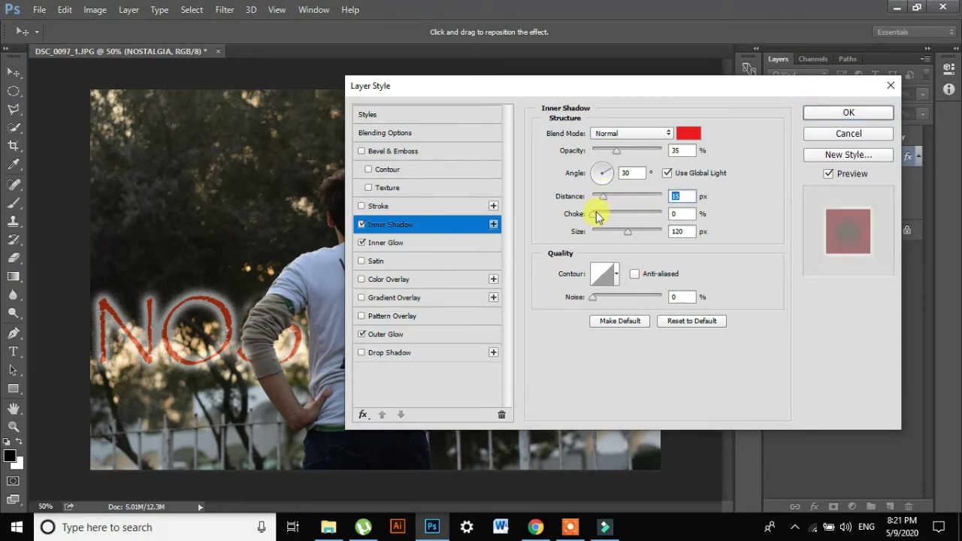
drag(607, 216, 611, 216)
click(849, 113)
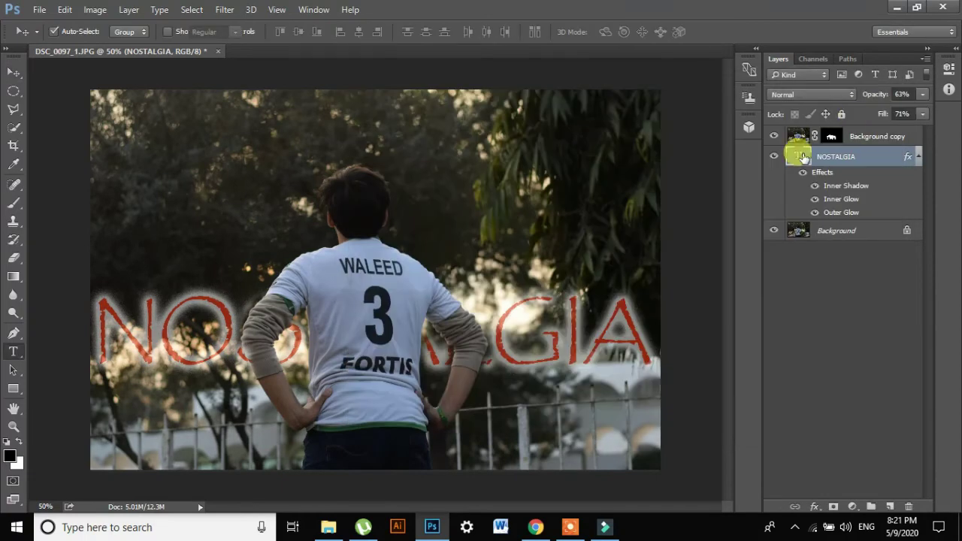
Step: Extrude NOSTALGIA into 3D text and move it up and back in depth
double_click(798, 156)
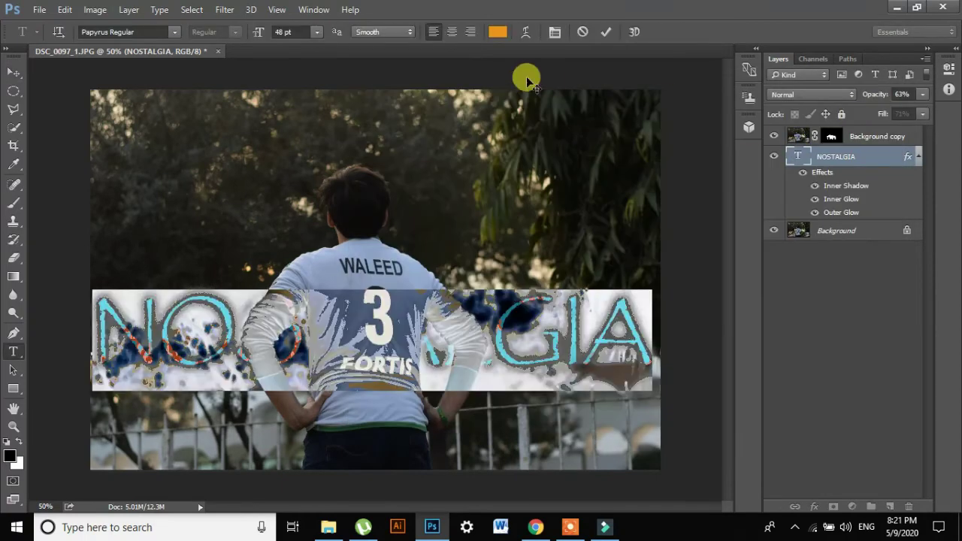
click(634, 33)
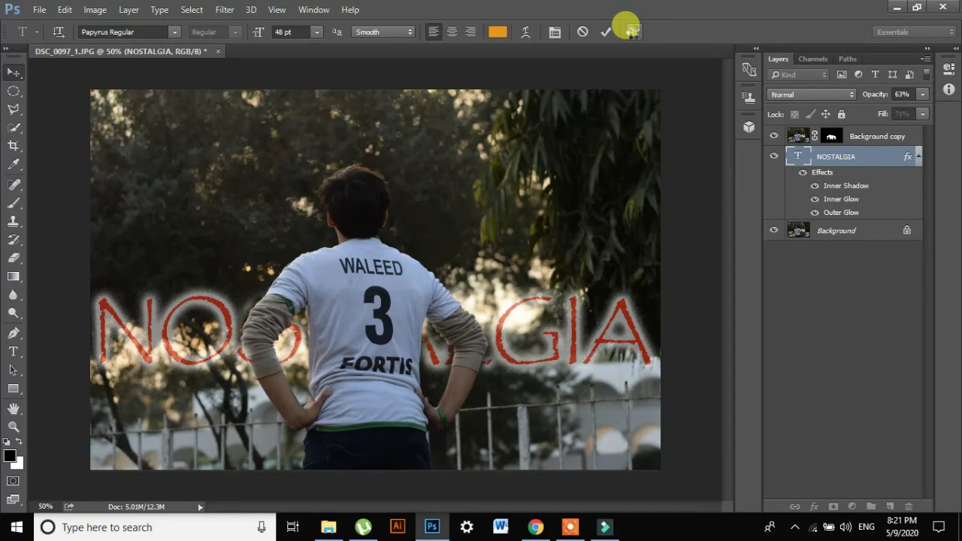
key(Return)
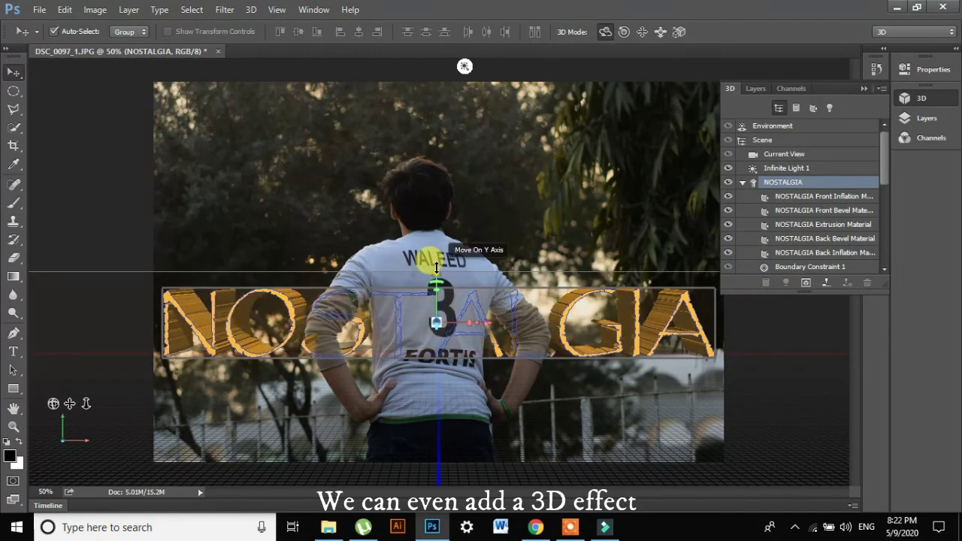
mouse_move(436, 275)
mouse_down()
mouse_move(435, 262)
mouse_move(434, 342)
mouse_up()
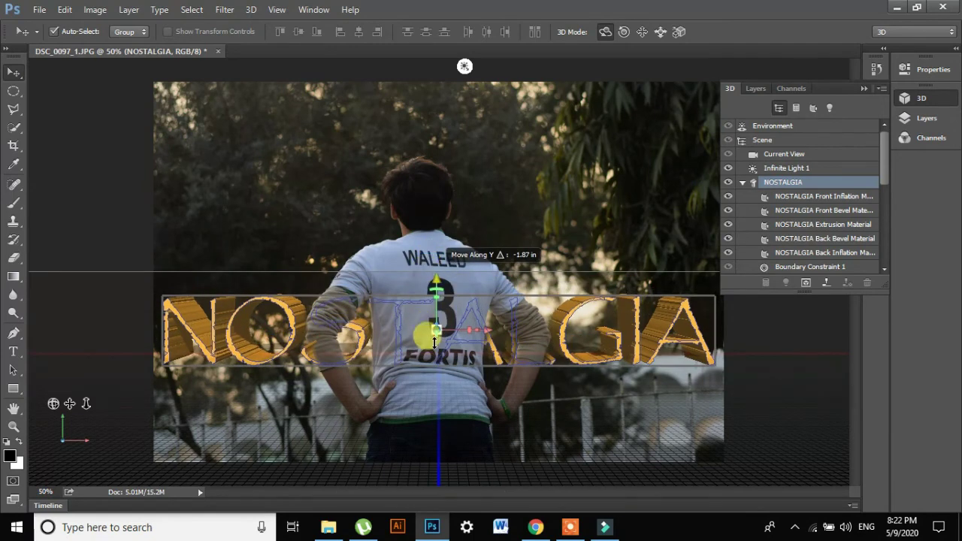
click(436, 331)
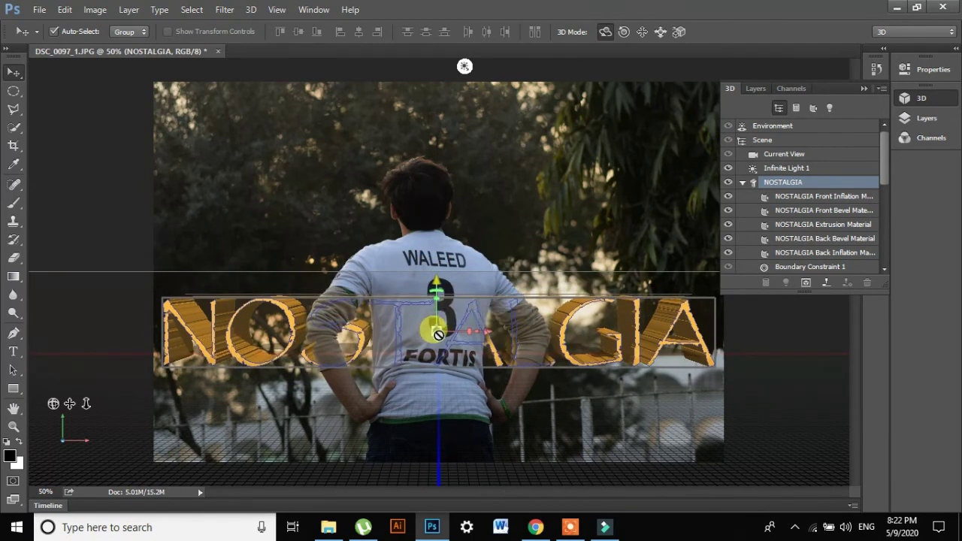
drag(435, 332, 462, 300)
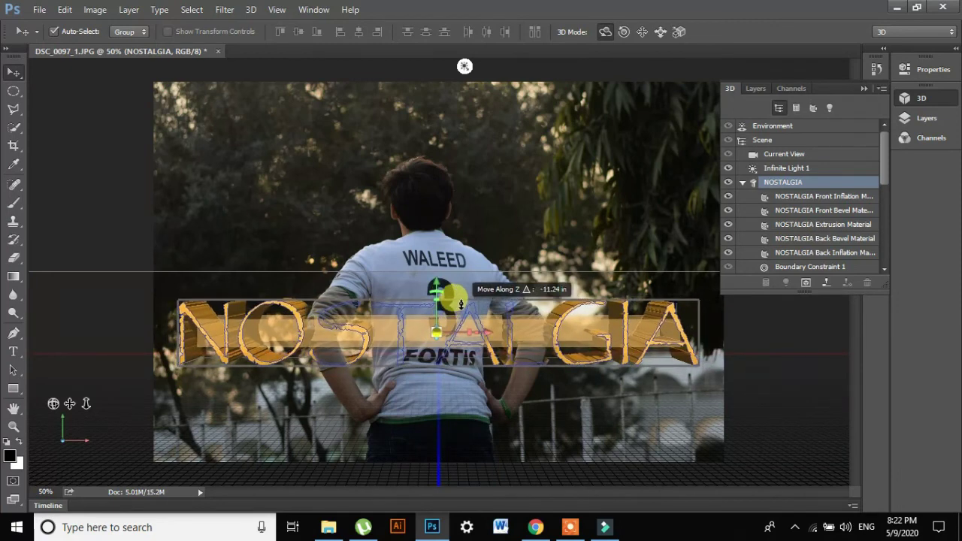
drag(461, 302, 467, 337)
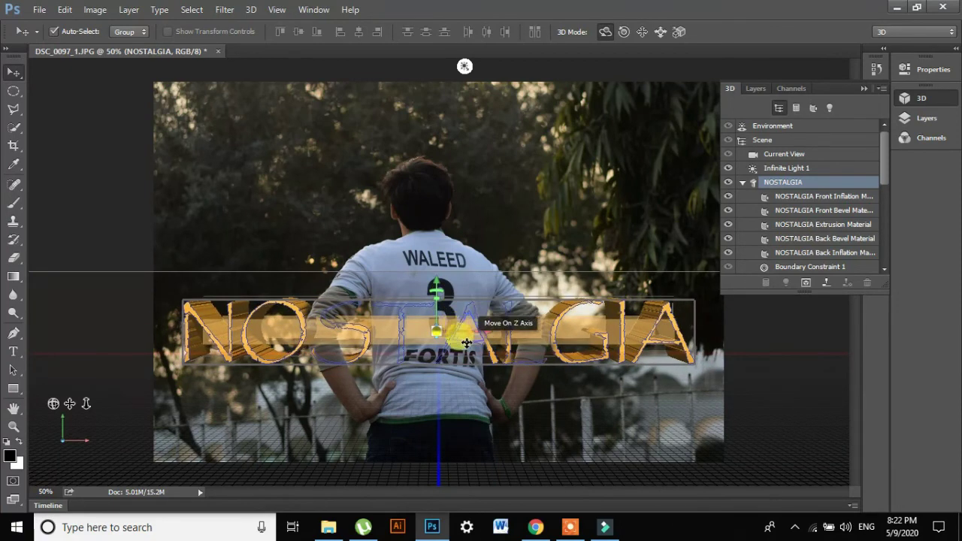
Step: Switch back to the Essentials workspace and toggle the NOSTALGIA layer's visibility
click(312, 10)
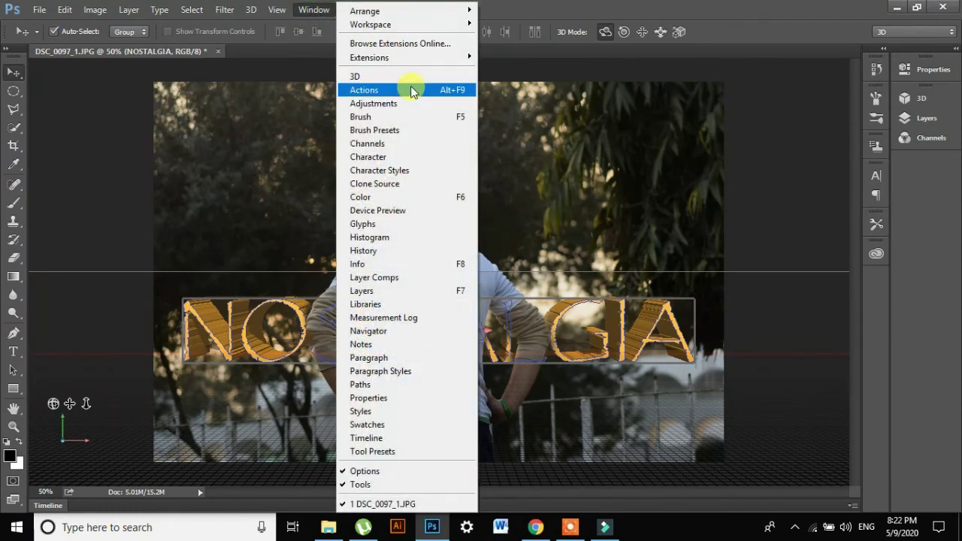
mouse_move(371, 24)
click(496, 24)
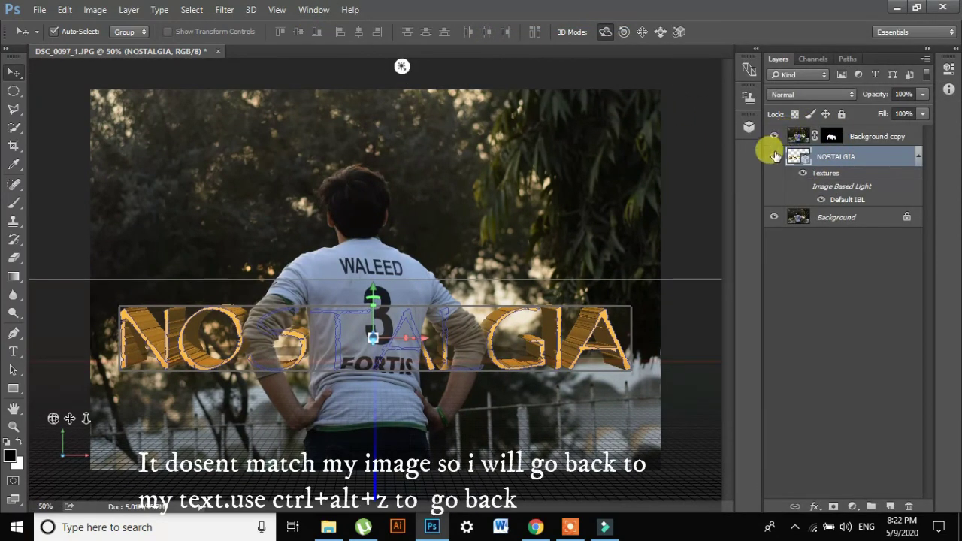
click(774, 157)
click(774, 156)
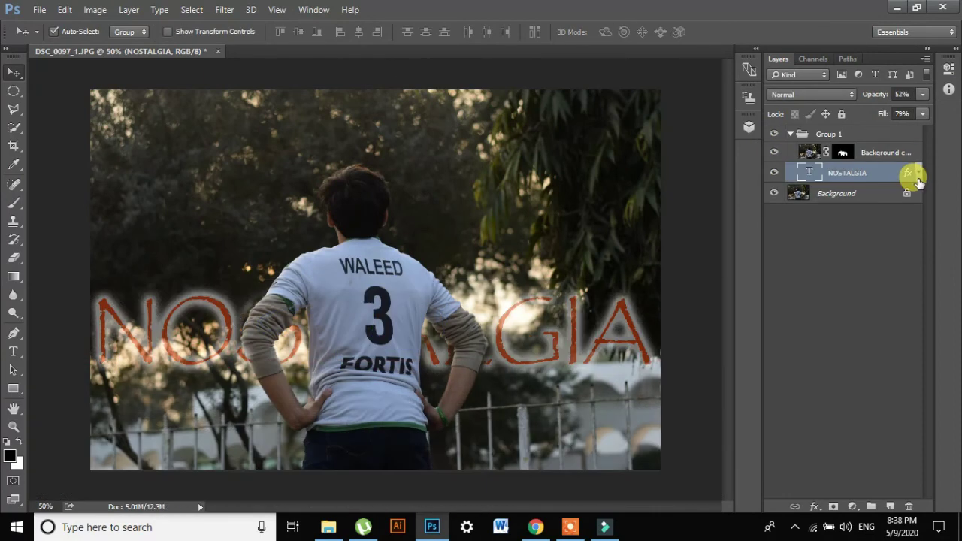
Step: Collapse Group 1 and toggle its visibility to compare the photo with and without NOSTALGIA
click(786, 134)
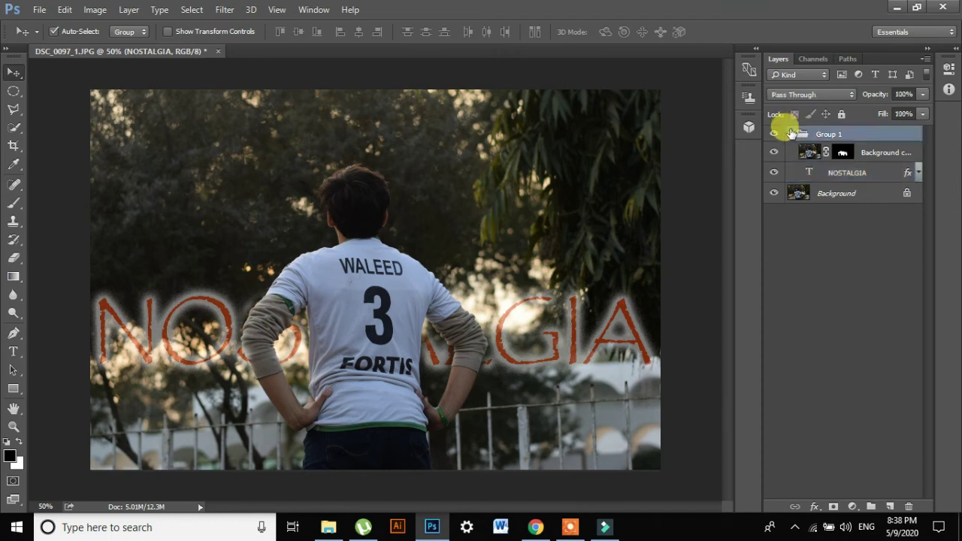
click(790, 135)
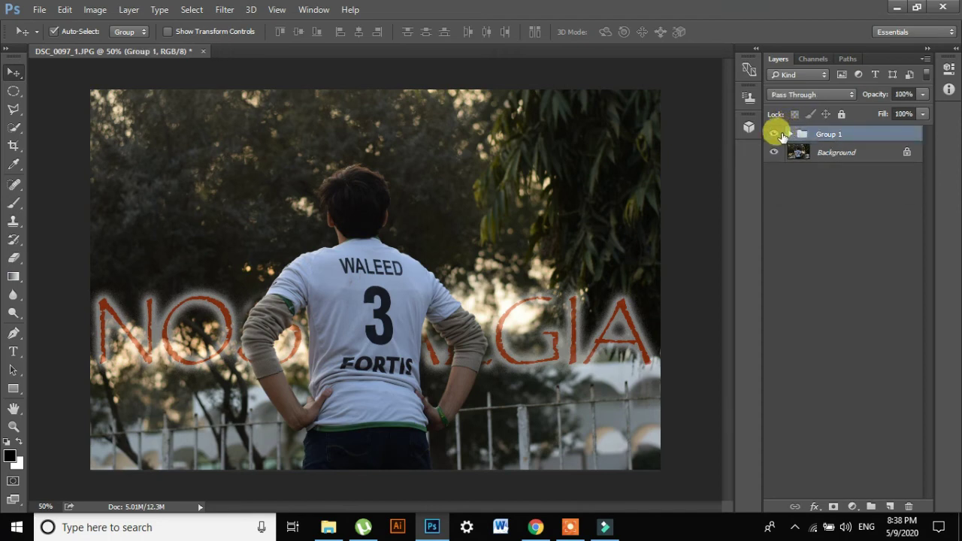
click(775, 133)
click(774, 133)
click(774, 135)
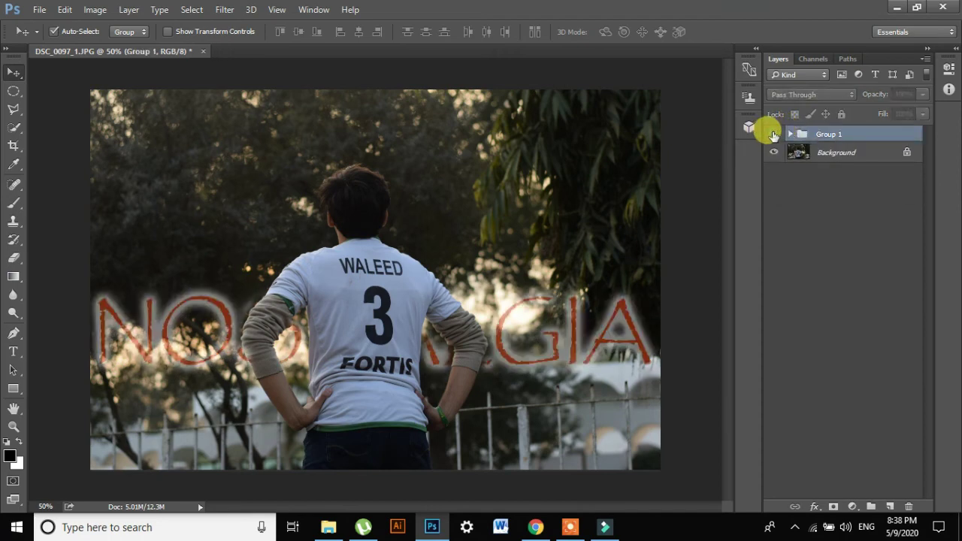
click(774, 135)
click(774, 135)
click(774, 134)
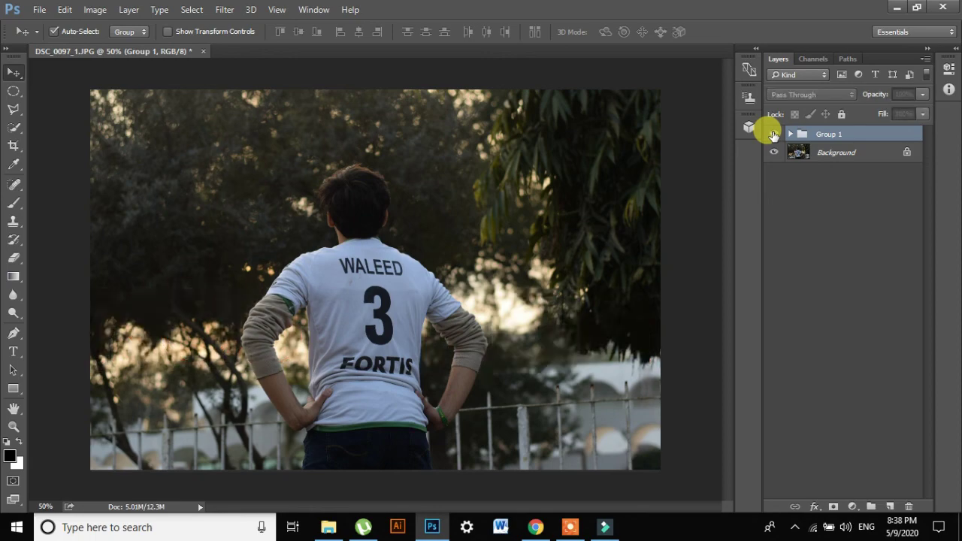
click(774, 134)
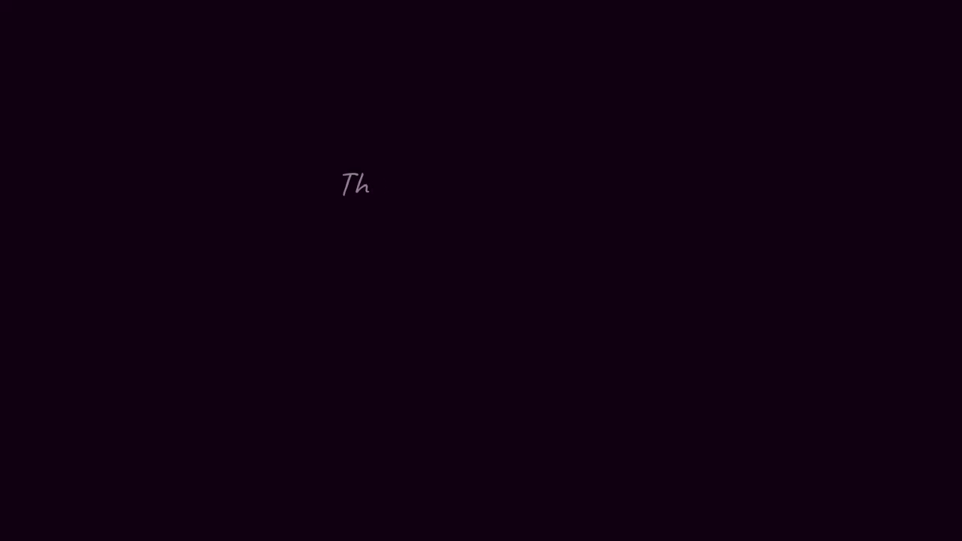